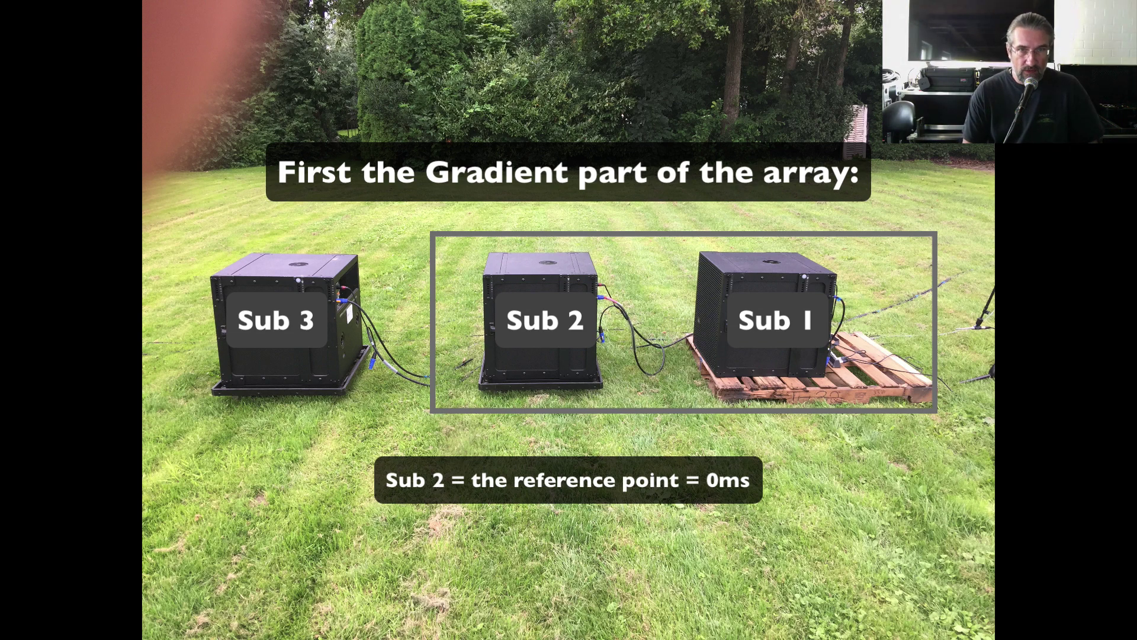
pyautogui.press('Right')
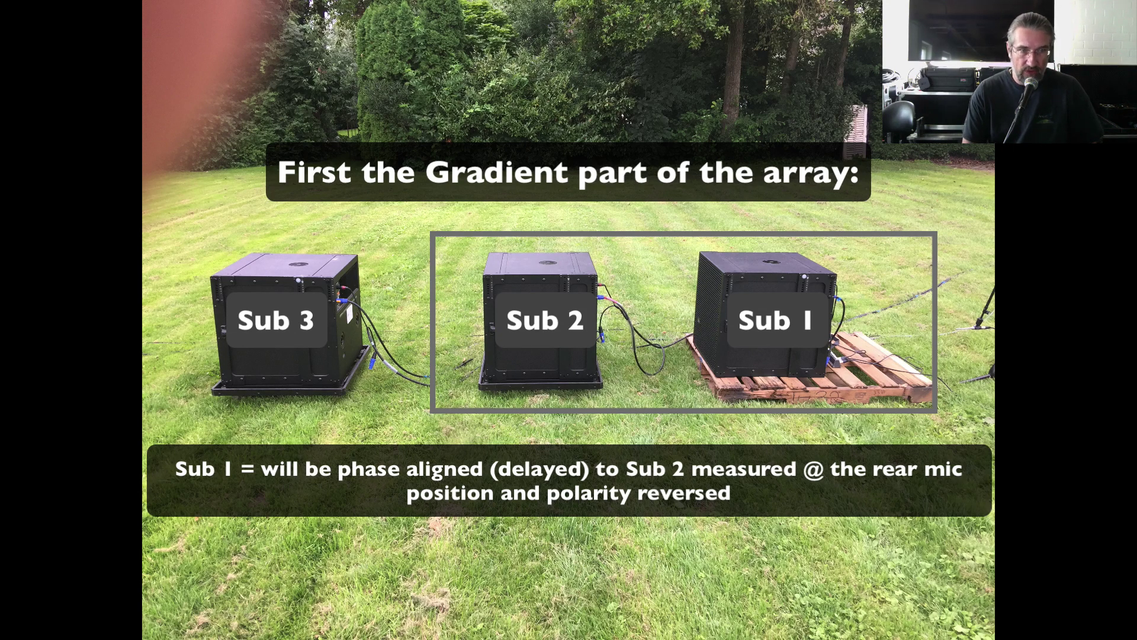
pyautogui.press('Right')
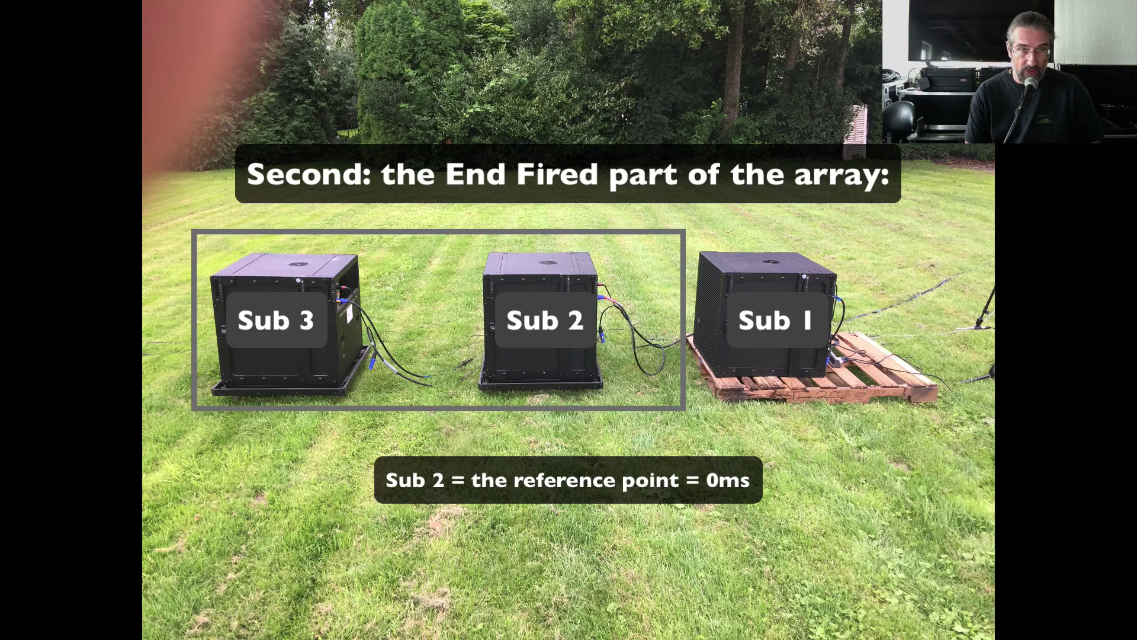
pyautogui.press('Right')
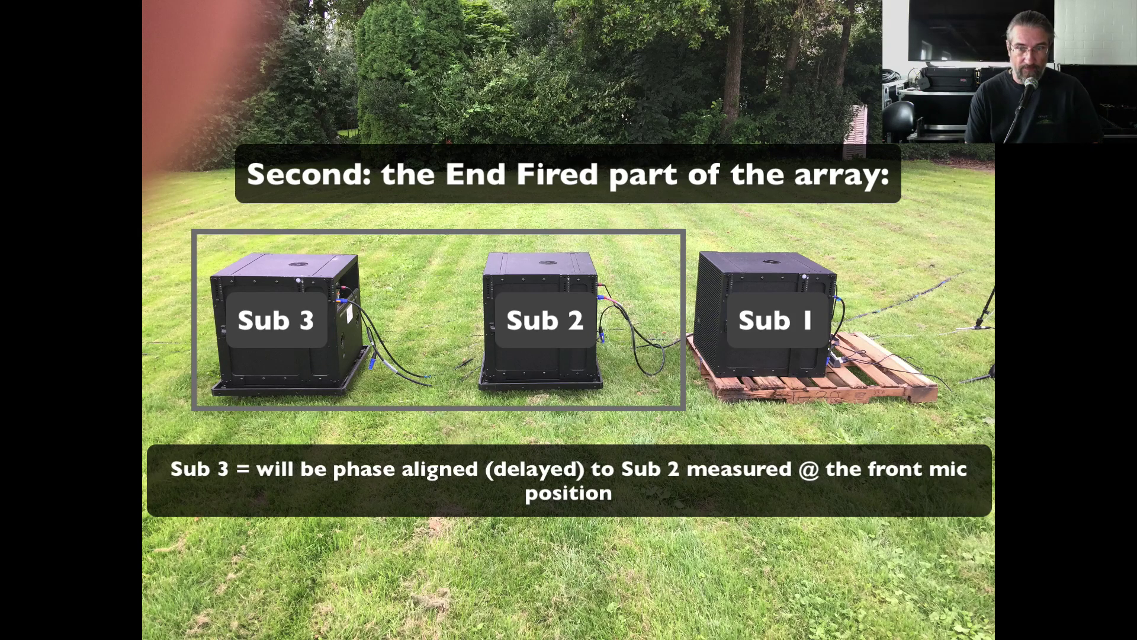
pyautogui.press('Right')
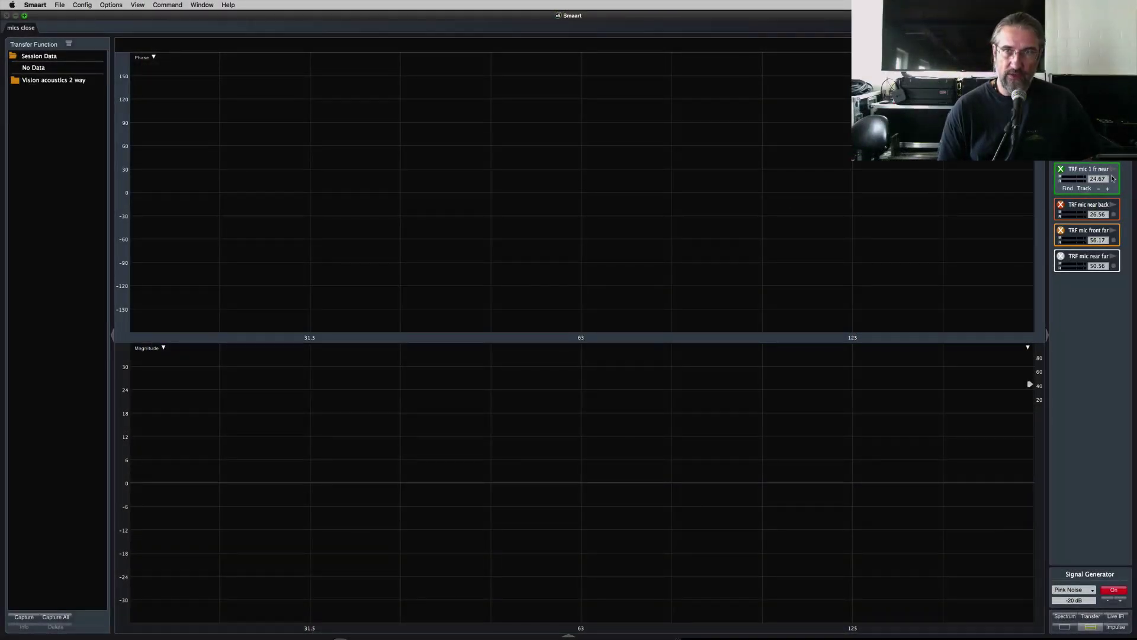
# Switch to the Intelli-Ware processor window and unmute output 6 (MON 2)
pyautogui.press('super+Tab')
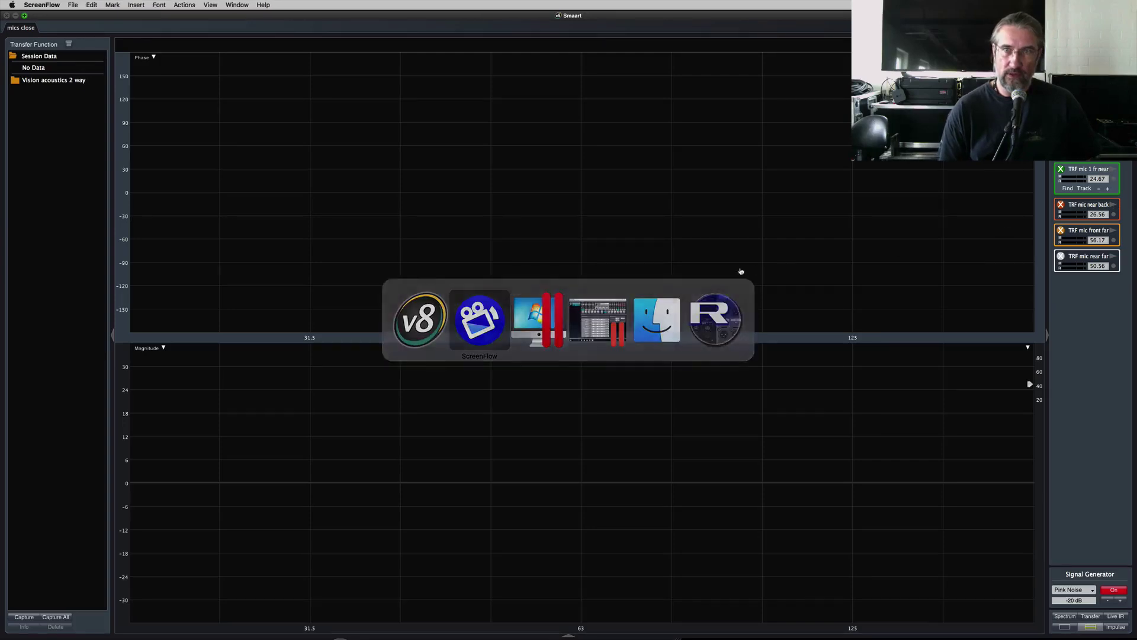
pyautogui.press('super+Tab')
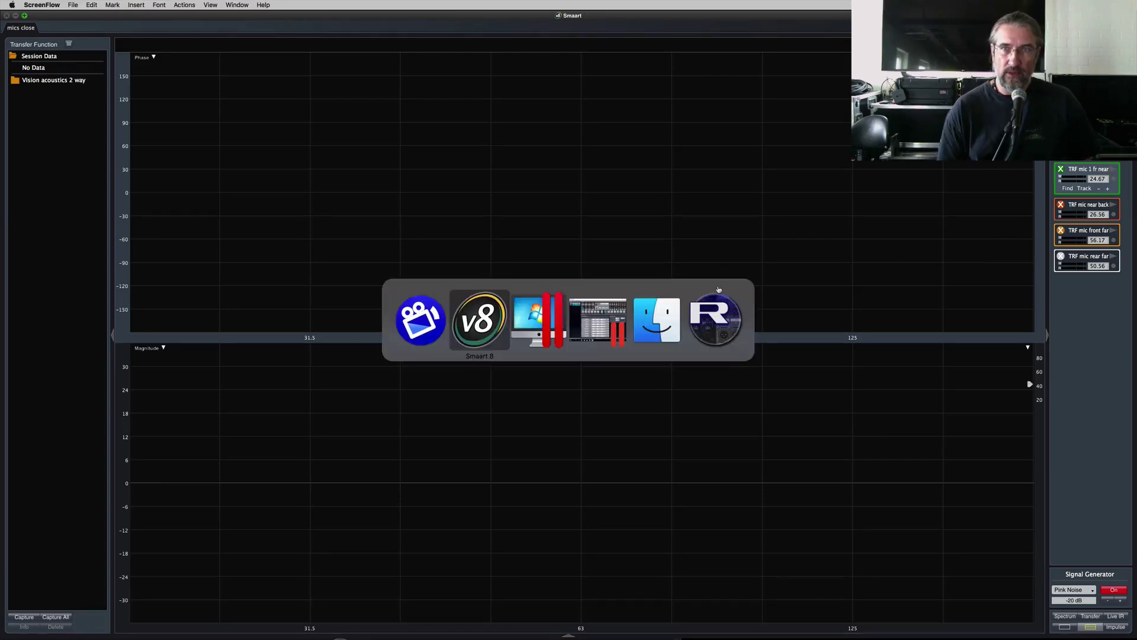
pyautogui.click(614, 314)
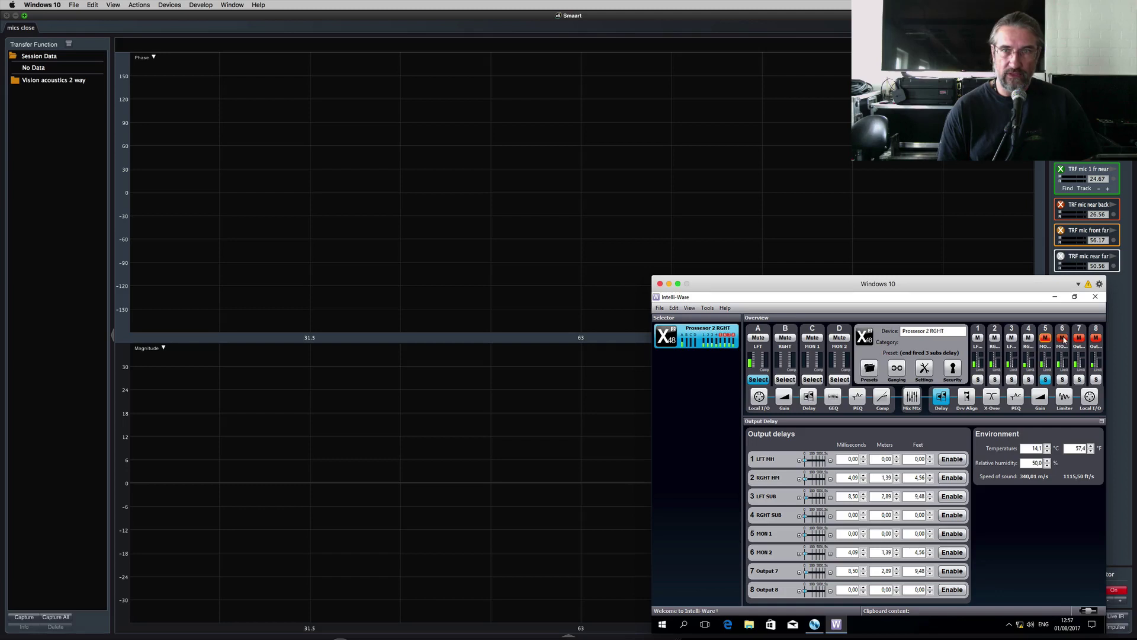
# Switch to Smaart, start the TRF mic 1 fr near measurement, then find and insert its delay
pyautogui.click(1112, 171)
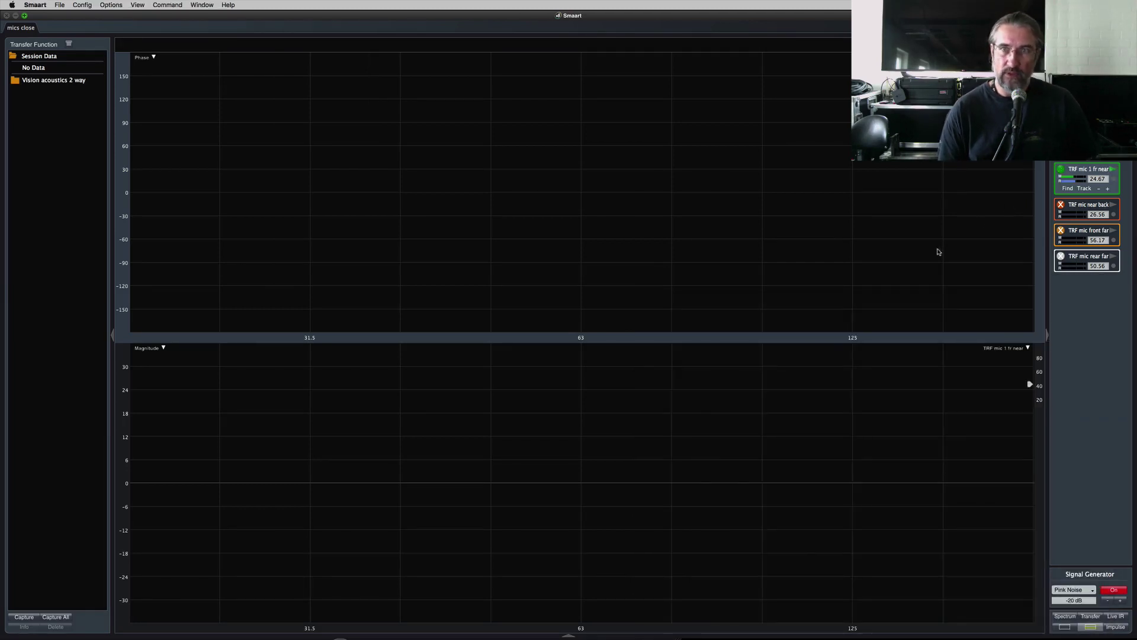
pyautogui.click(1067, 190)
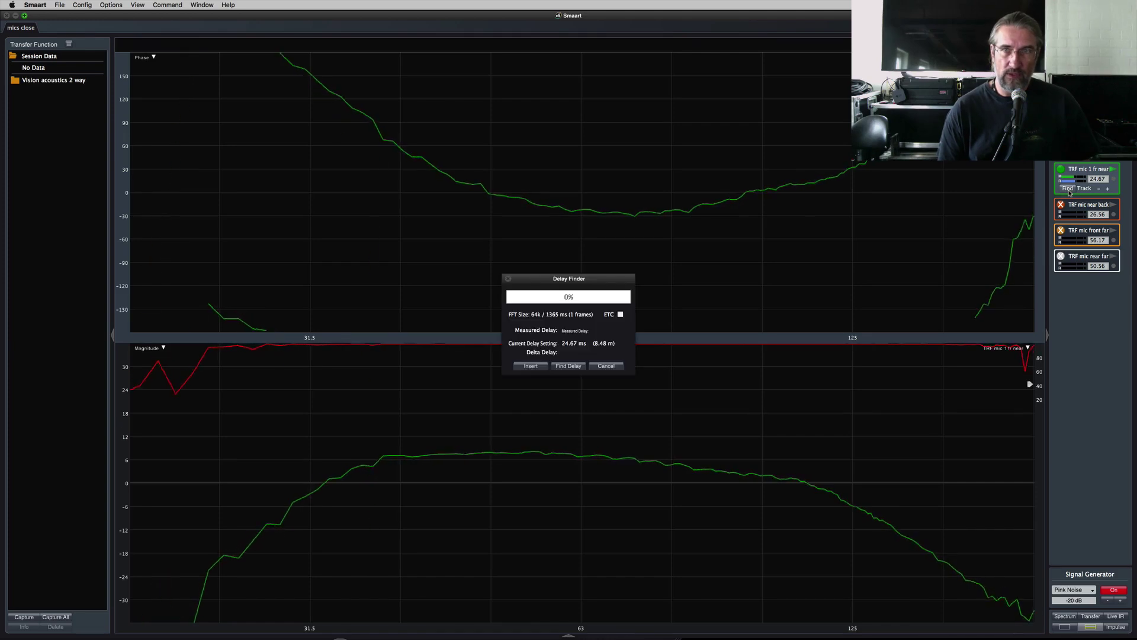
pyautogui.click(531, 366)
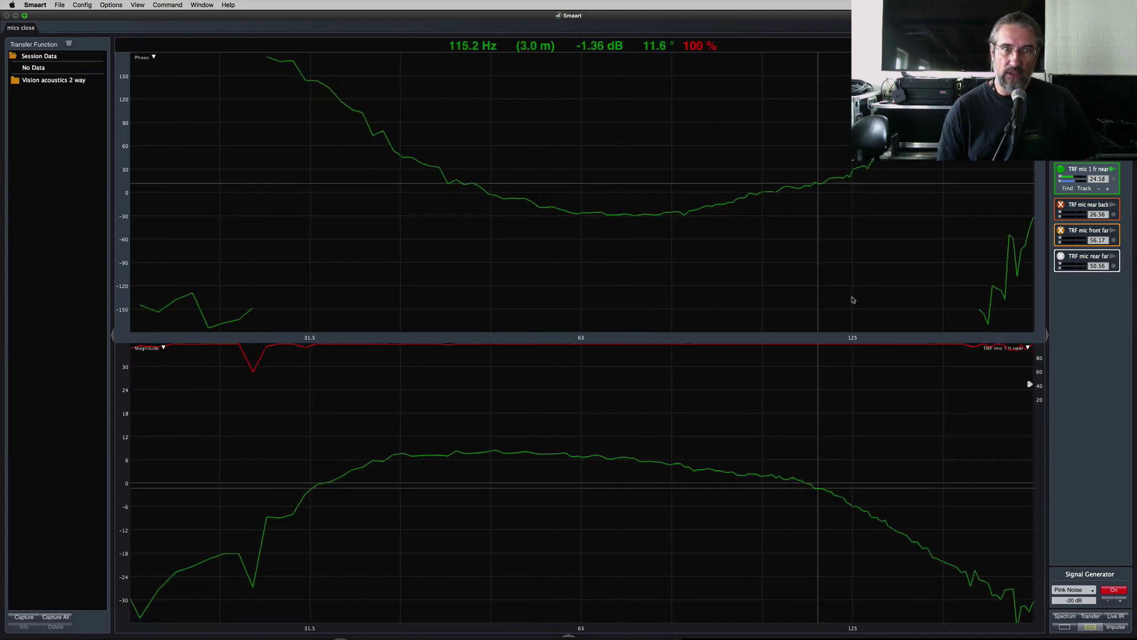
# Show and start the TRF mic near back measurement, then find and insert its delay
pyautogui.click(1061, 205)
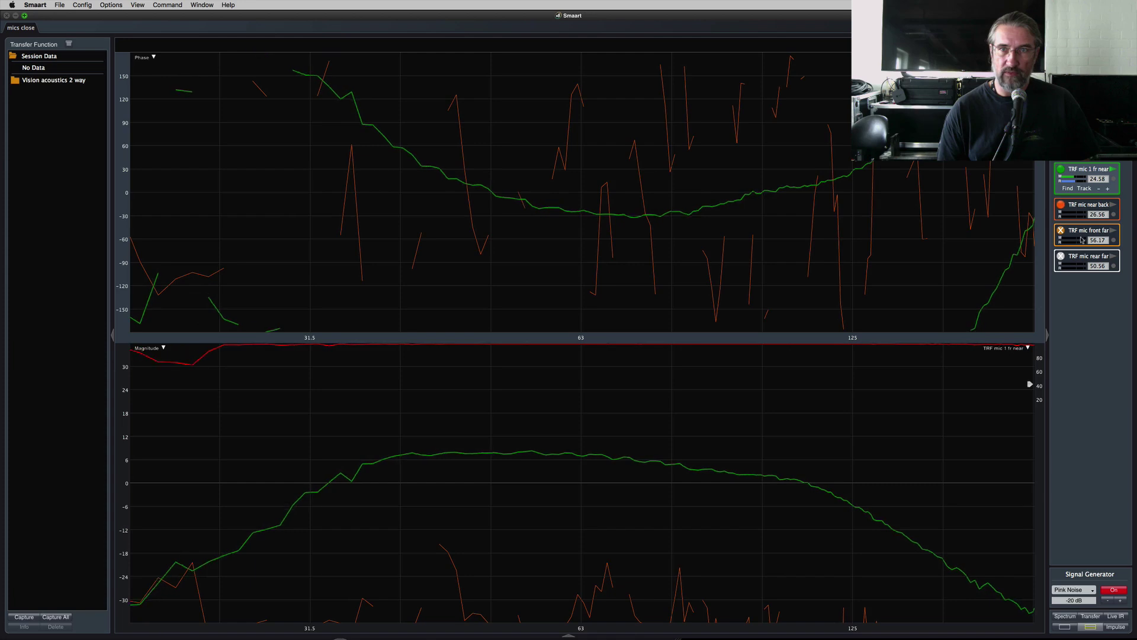
pyautogui.click(1112, 205)
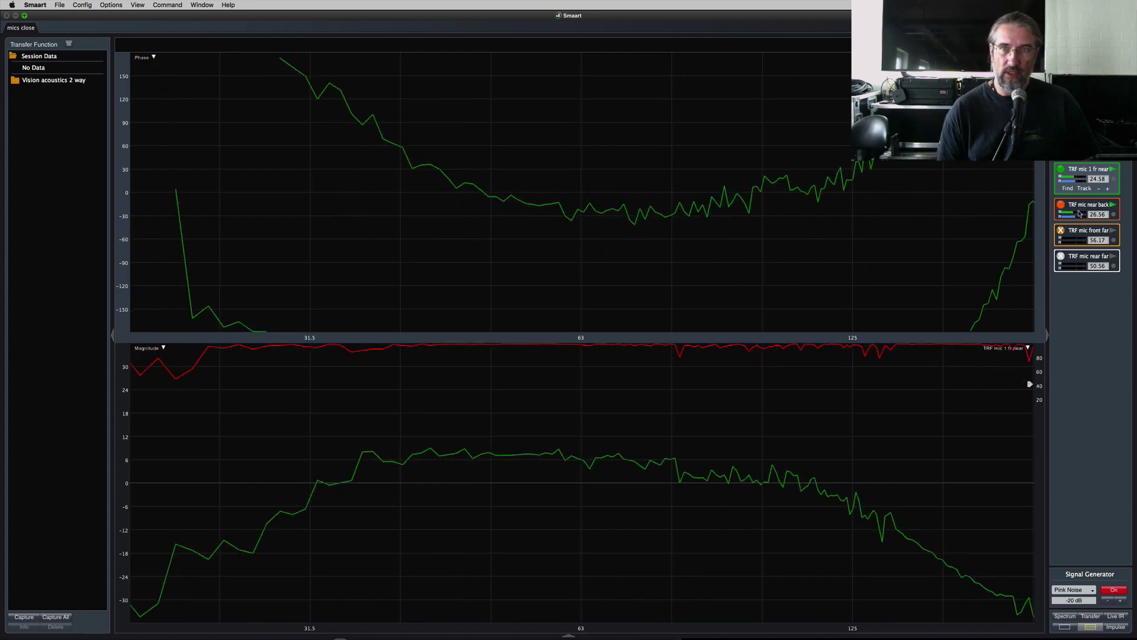
pyautogui.click(1068, 214)
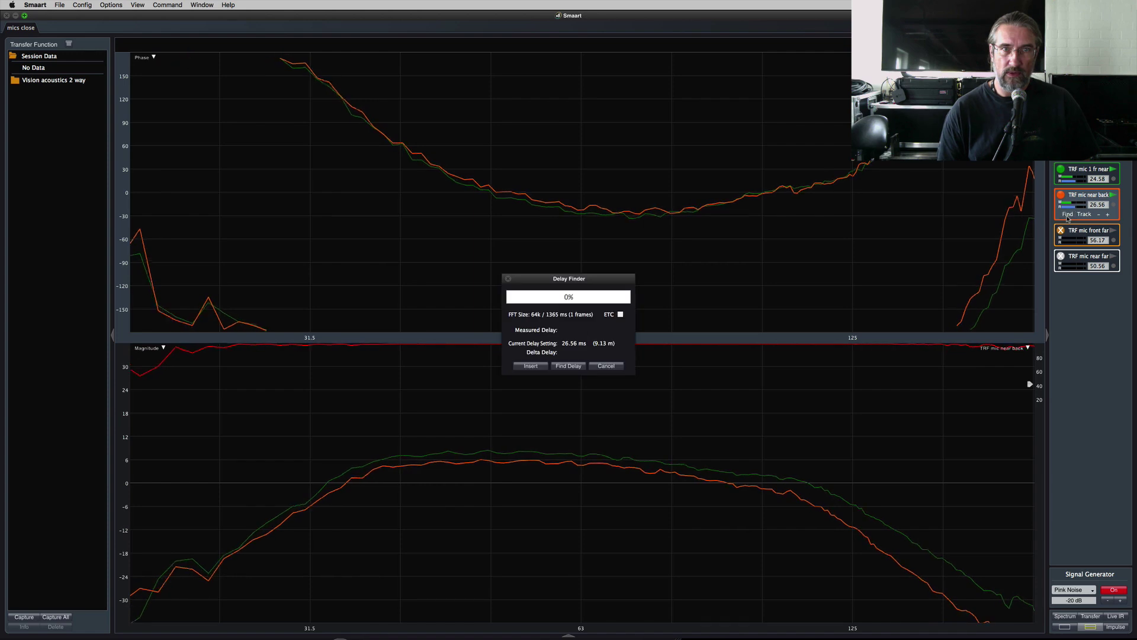
pyautogui.click(531, 366)
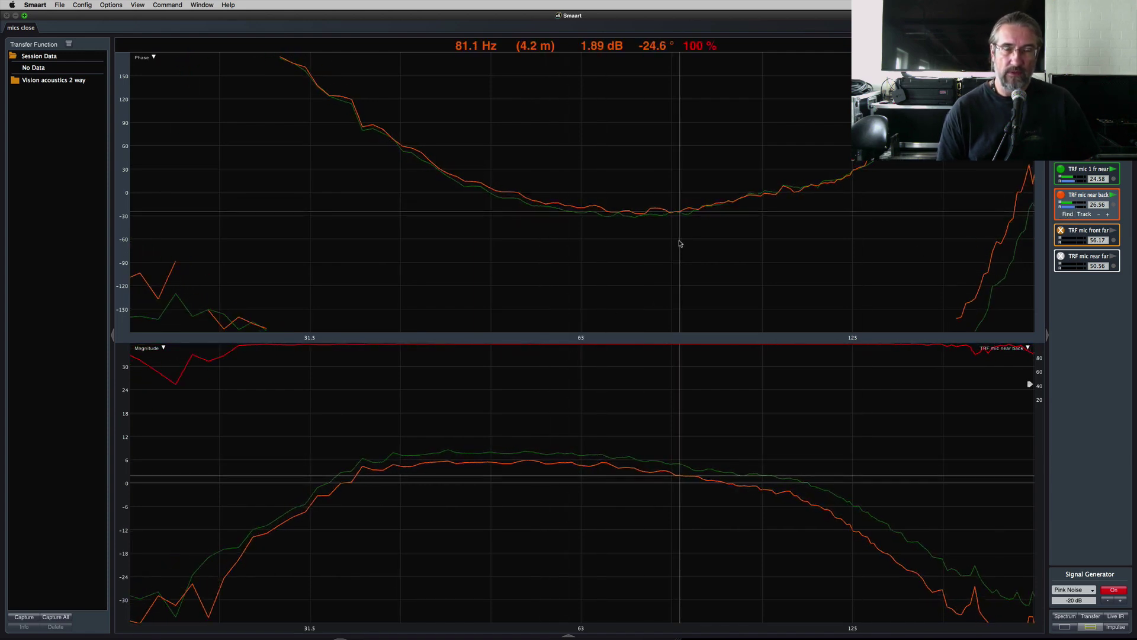
# Hide the TRF mic 1 fr near trace and capture the near back trace as "TRF mic near back-1 sub 2 strt 0ms"
pyautogui.press('super+Tab')
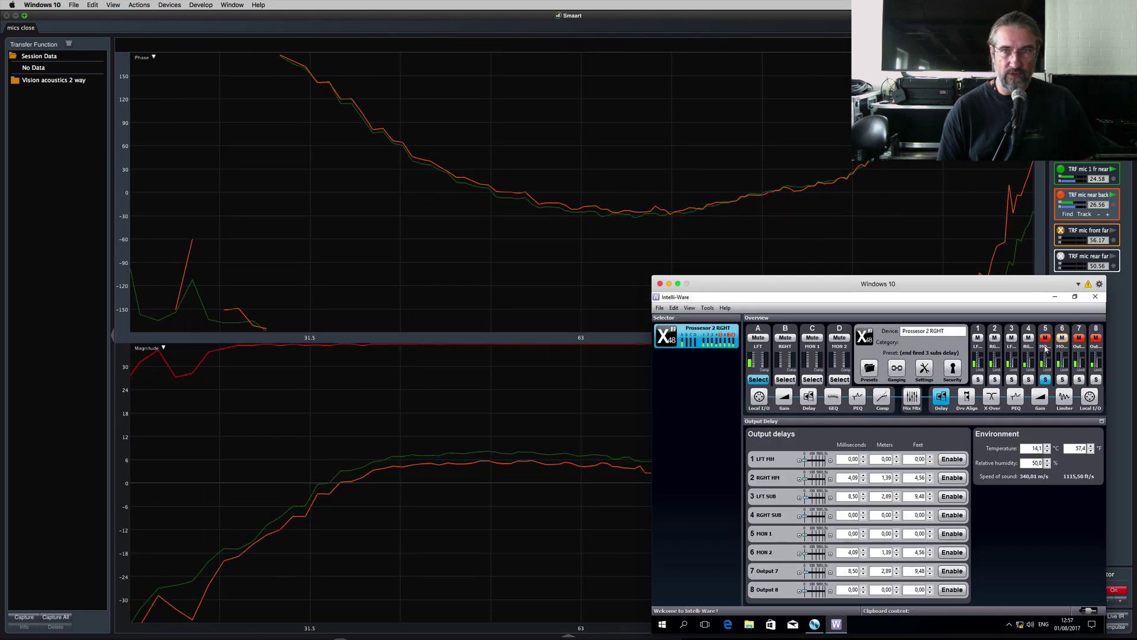
pyautogui.click(1060, 169)
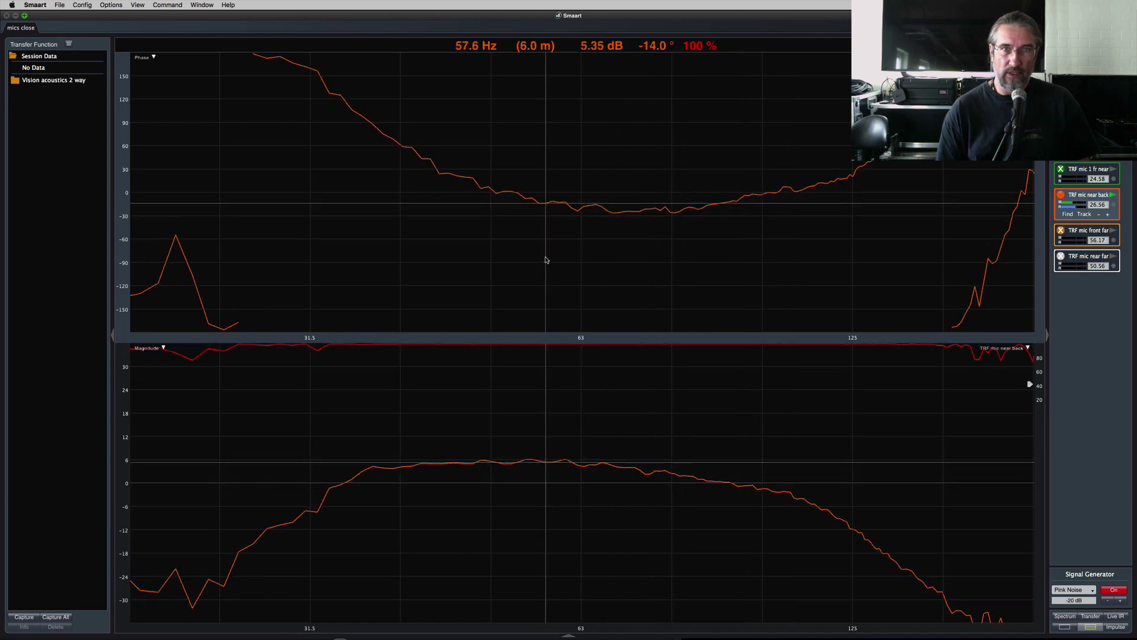
pyautogui.press('space')
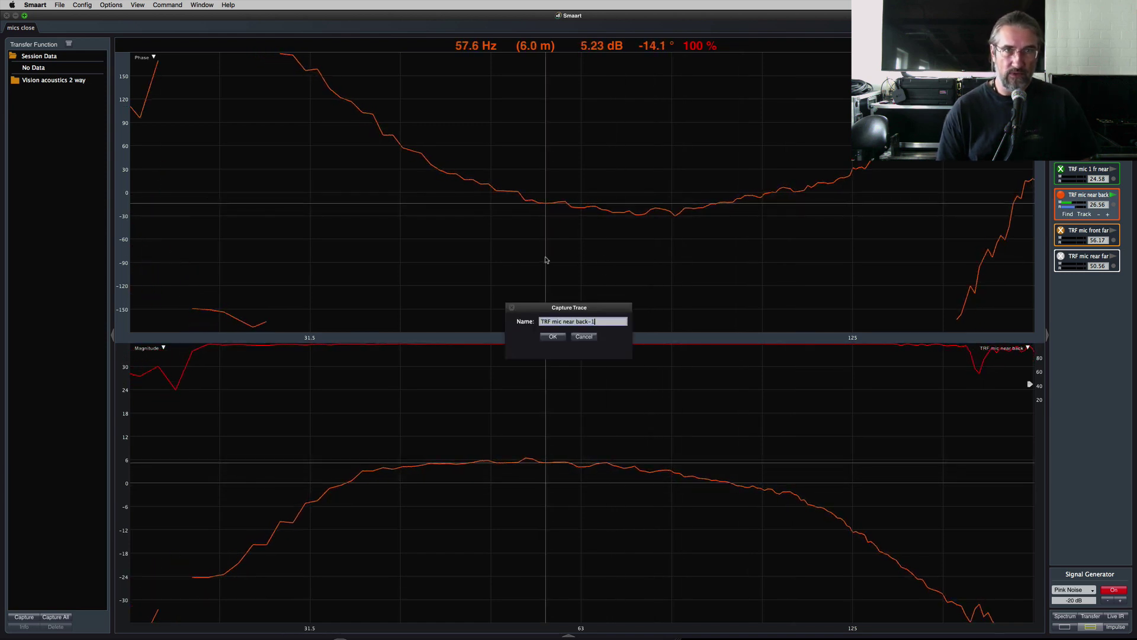
pyautogui.write('sub ')
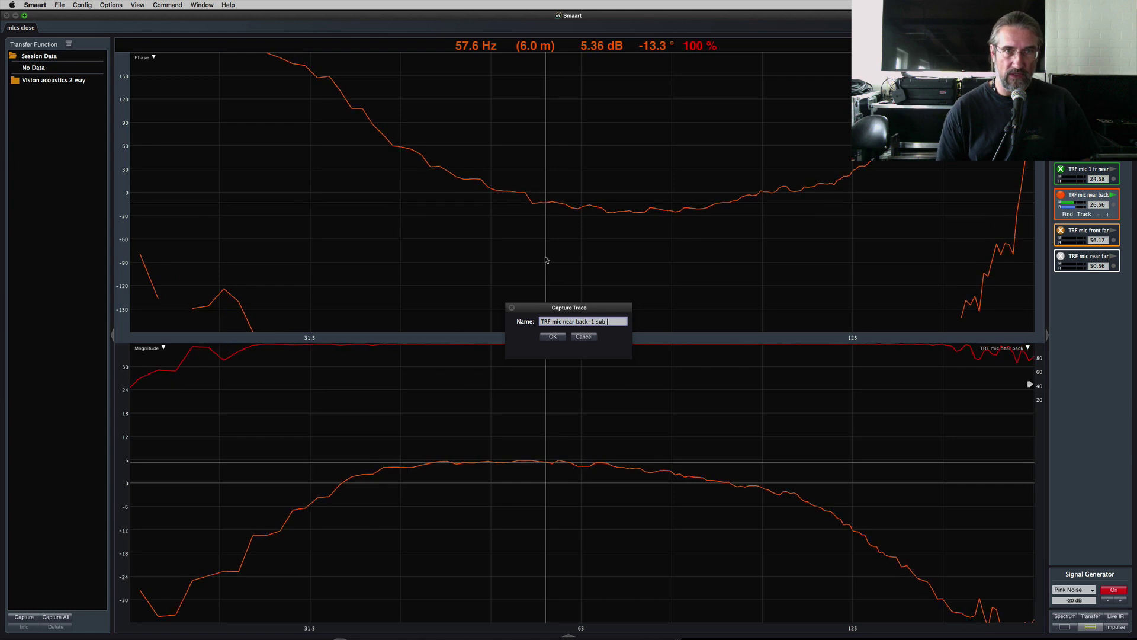
pyautogui.write('2 strt 0ms')
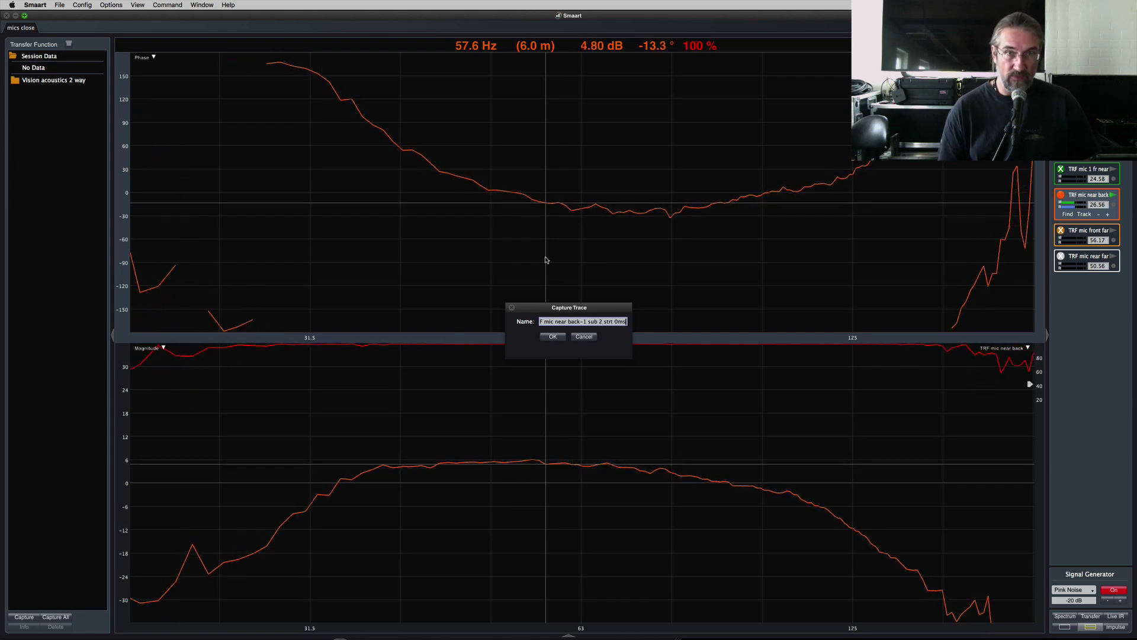
pyautogui.press('Return')
# Switch to Intelli-Ware, mute output 6 and unmute output 5 (MON 1), then return to the Smaart phase plot
pyautogui.press('super+Tab')
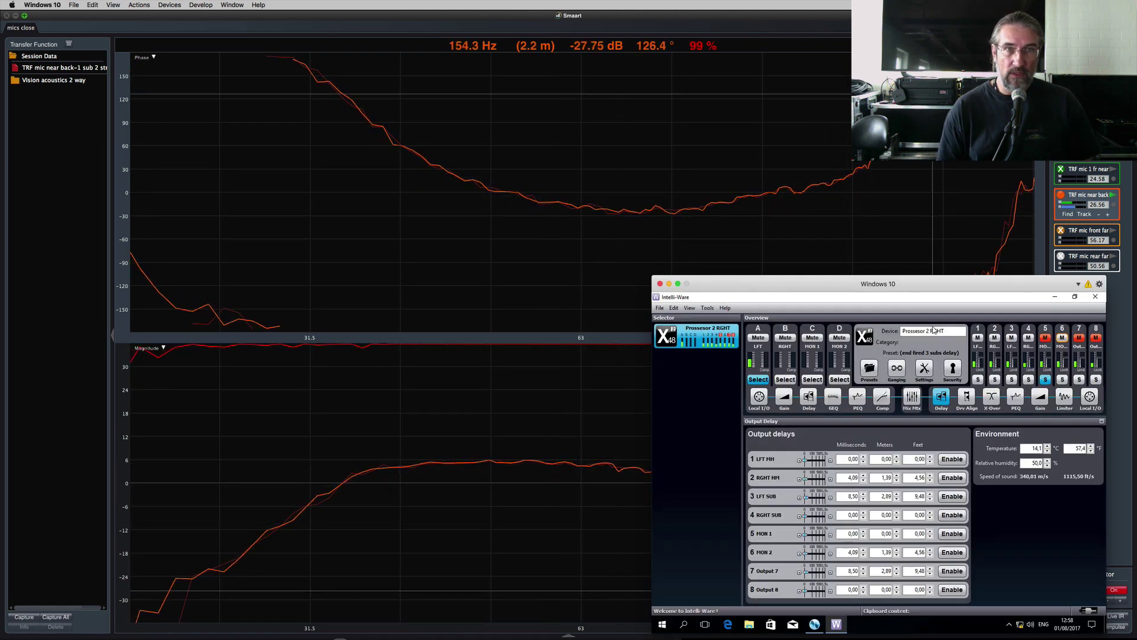
pyautogui.click(1046, 338)
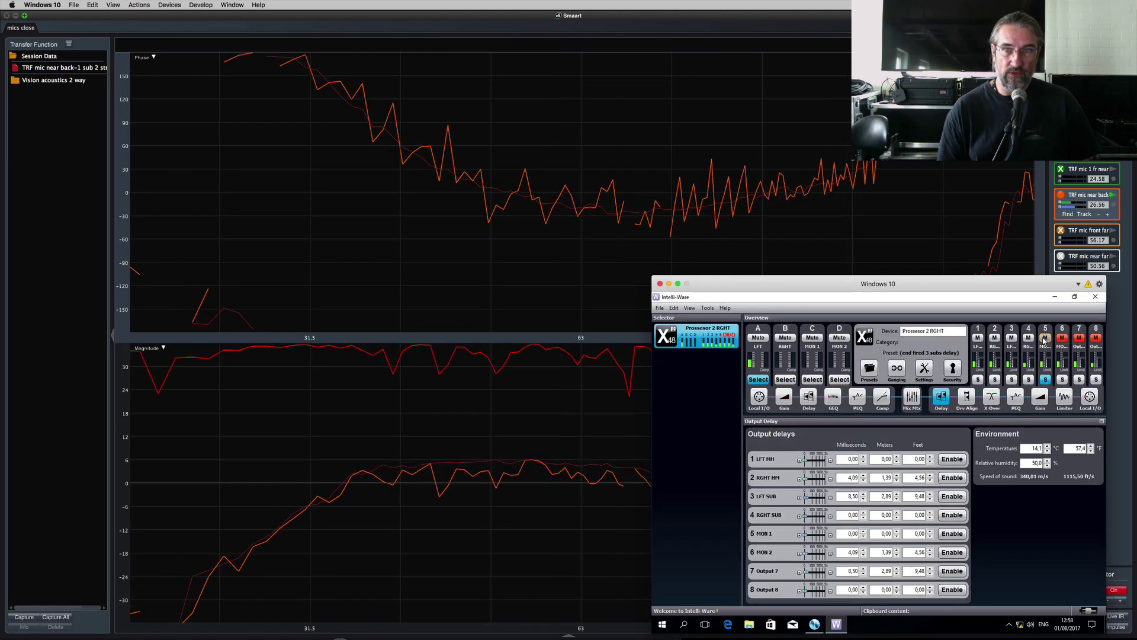
pyautogui.click(830, 233)
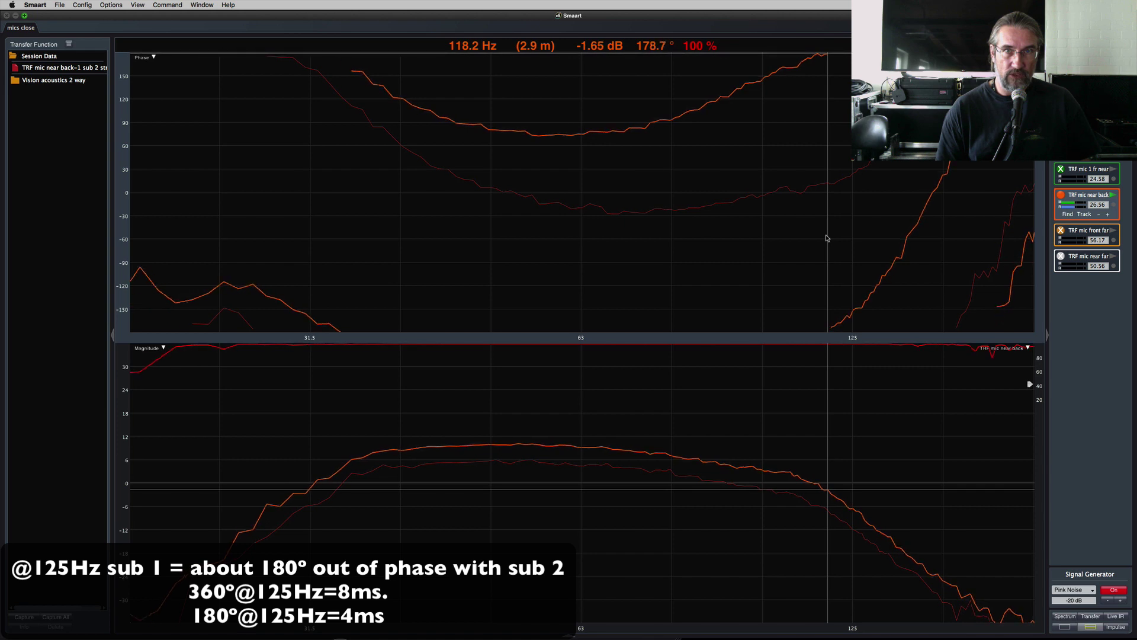
# Switch to Intelli-Ware, set the output delay of channel 5 MON 1 to 4 ms and enable it
pyautogui.press('super+Tab')
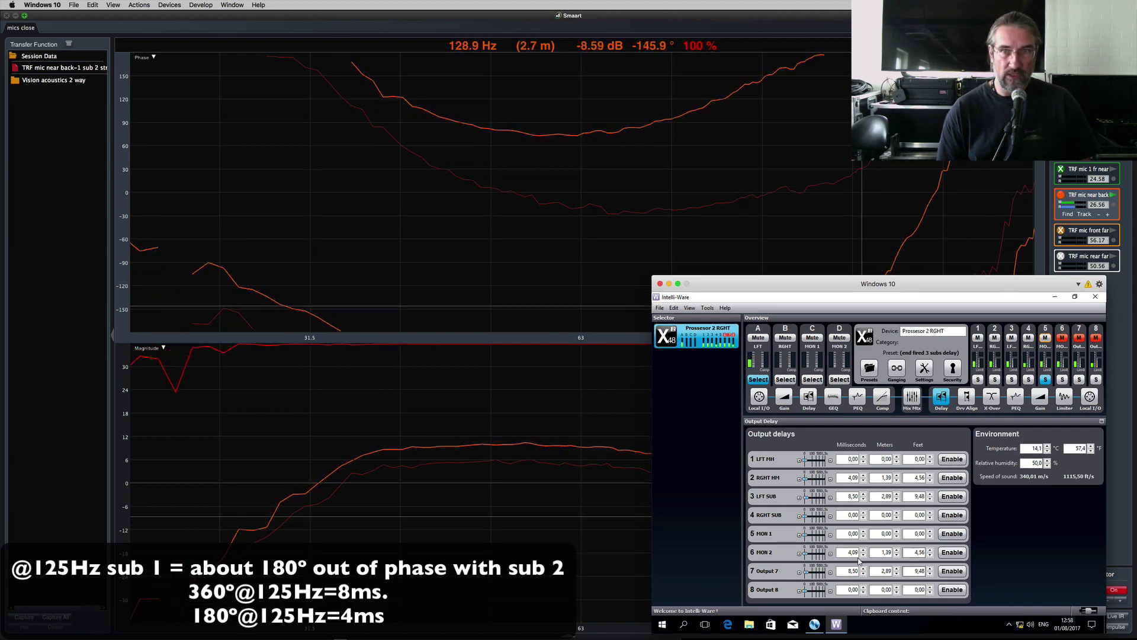
pyautogui.click(843, 534)
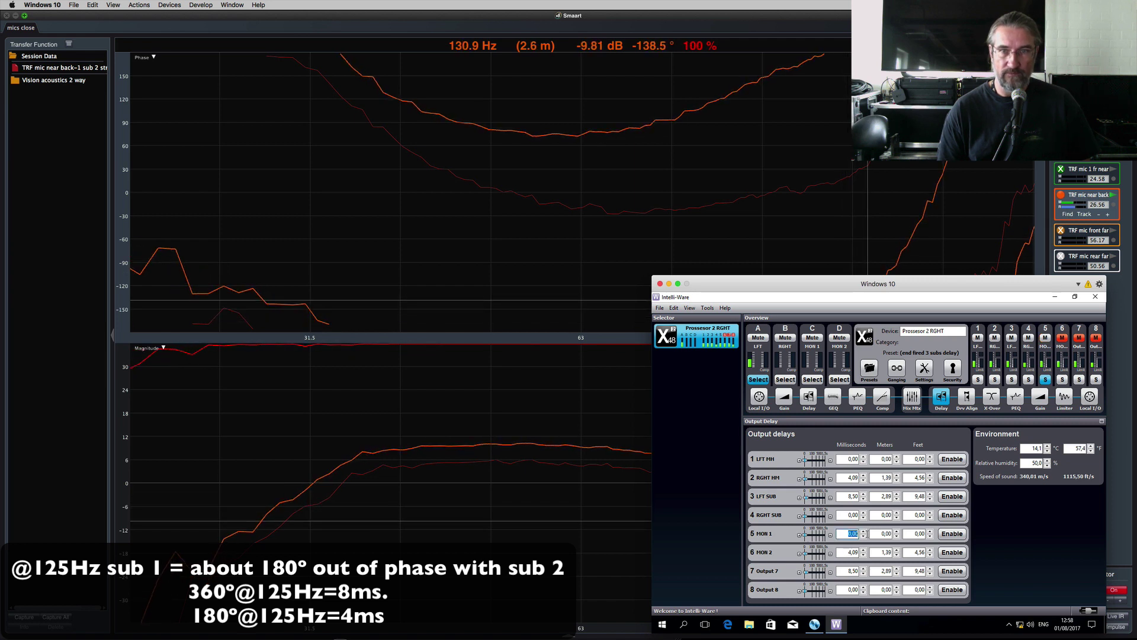
pyautogui.write('4')
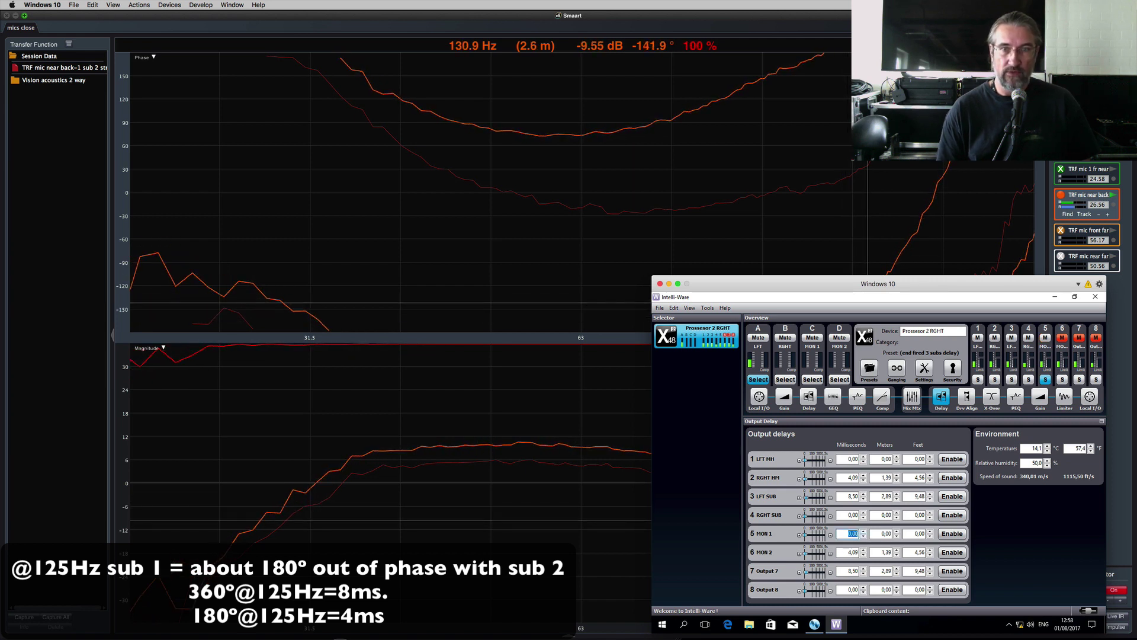
pyautogui.press('Return')
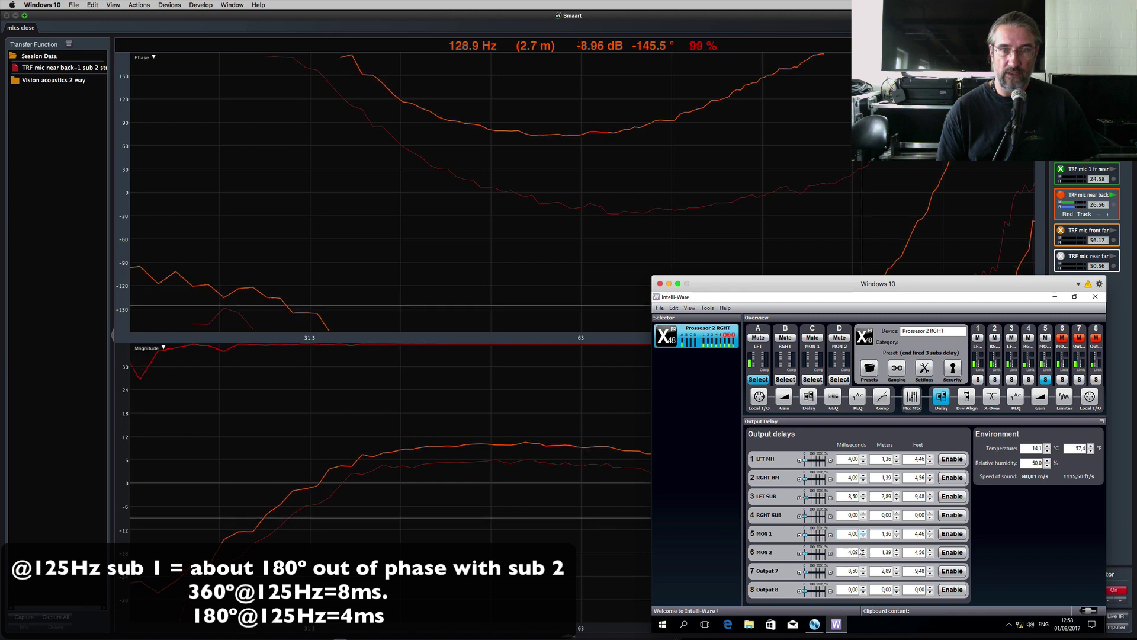
pyautogui.click(942, 535)
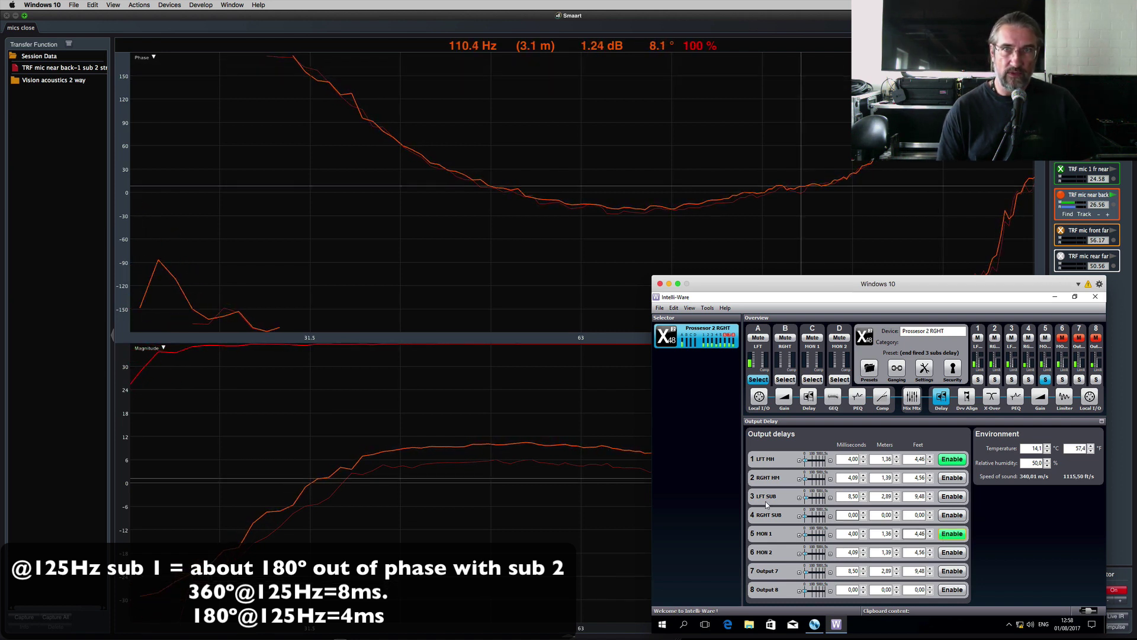
# Switch to Smaart and capture the live near back trace as "TRF mic near back-1Sub 1 +4ms"
pyautogui.click(495, 420)
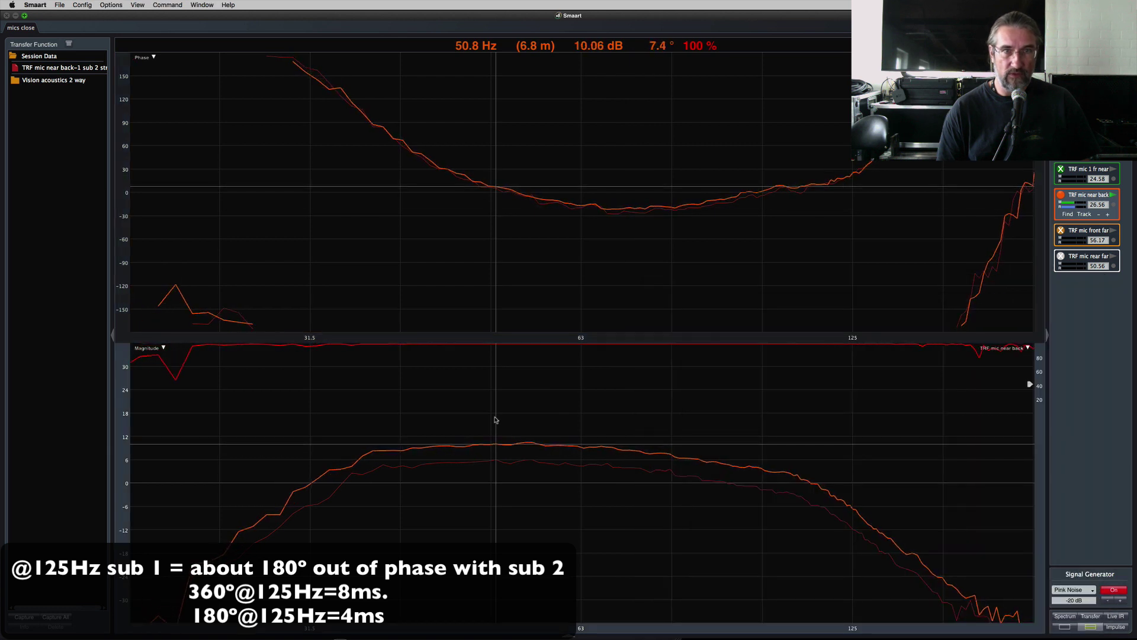
pyautogui.press('space')
pyautogui.press('Right')
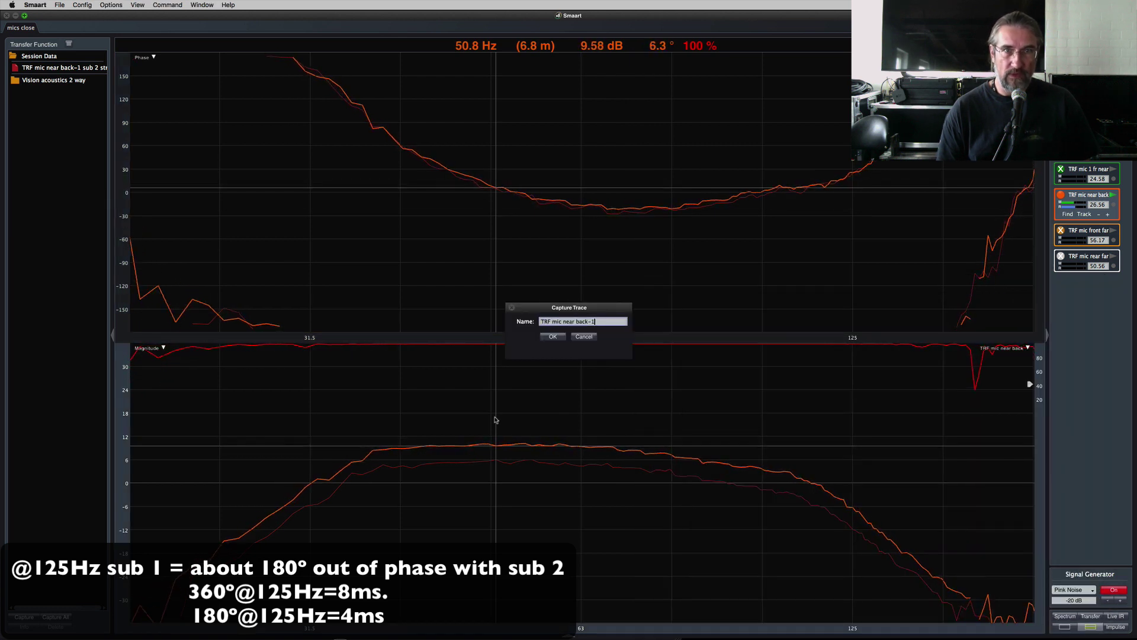
pyautogui.write('Sub 1')
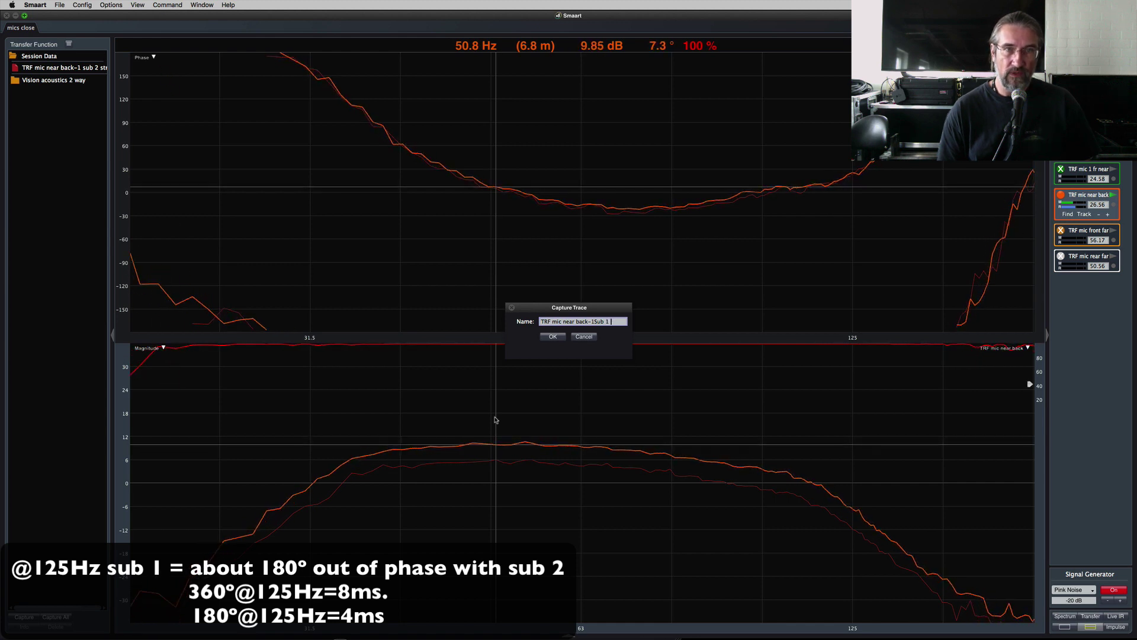
pyautogui.write(' +4ms')
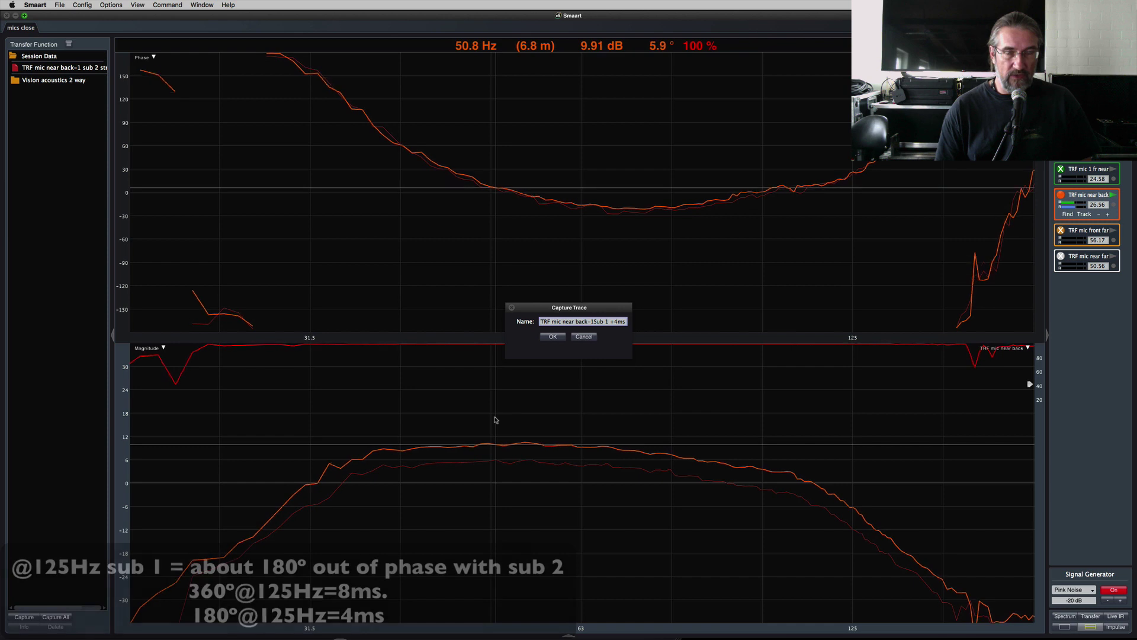
pyautogui.press('Return')
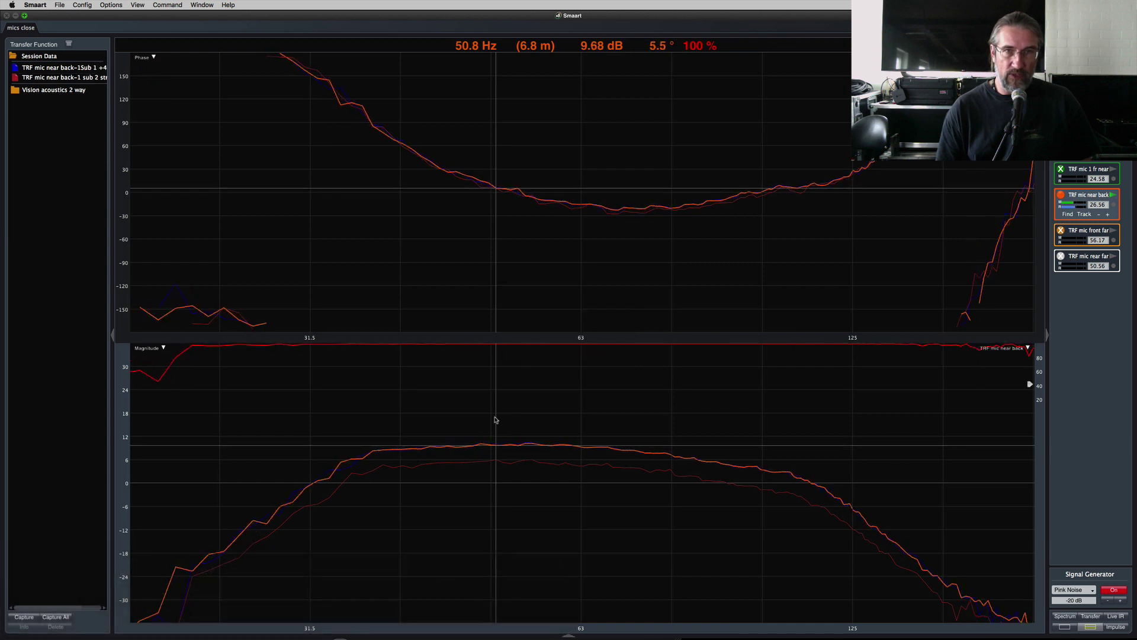
# Switch to Intelli-Ware and reverse the polarity of output 5 MON 1 in the output gain settings
pyautogui.press('super+Tab')
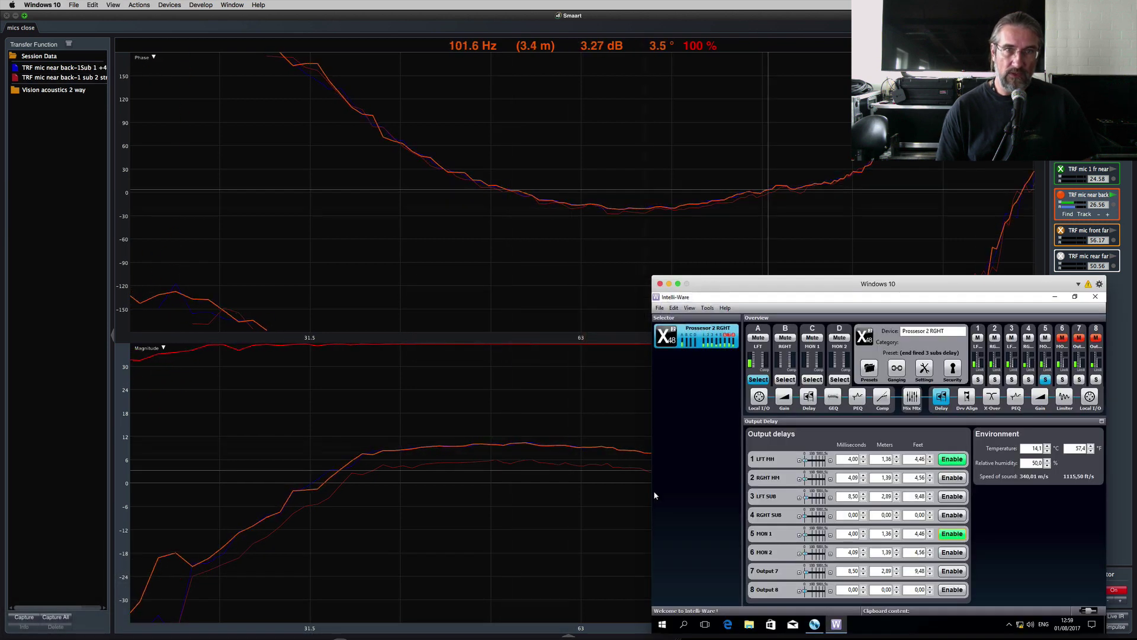
pyautogui.click(1041, 396)
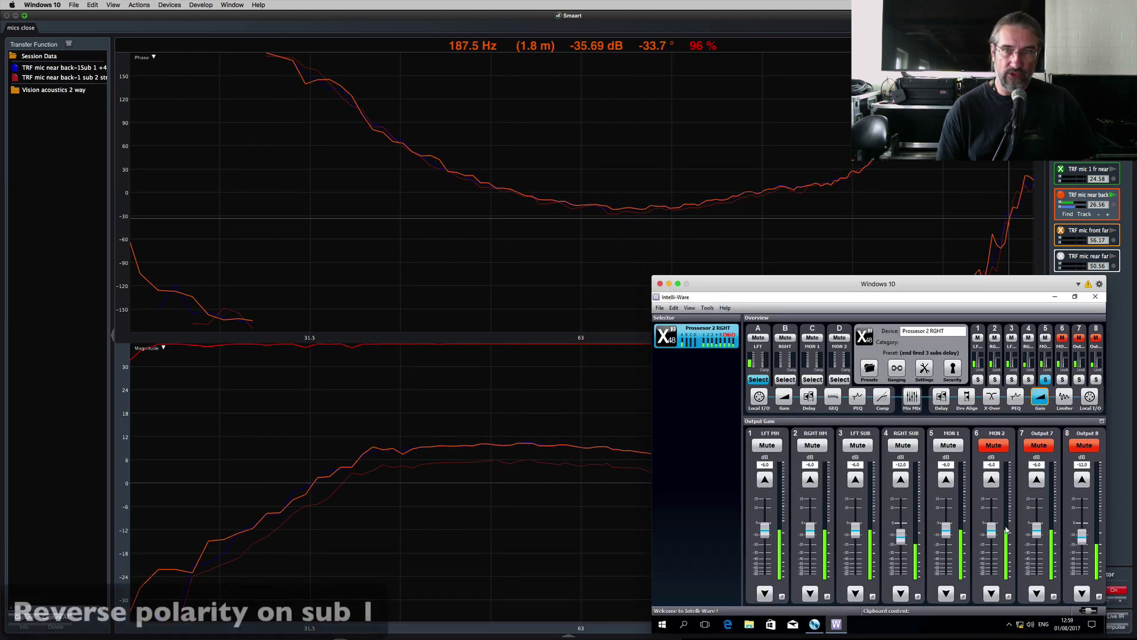
pyautogui.click(963, 597)
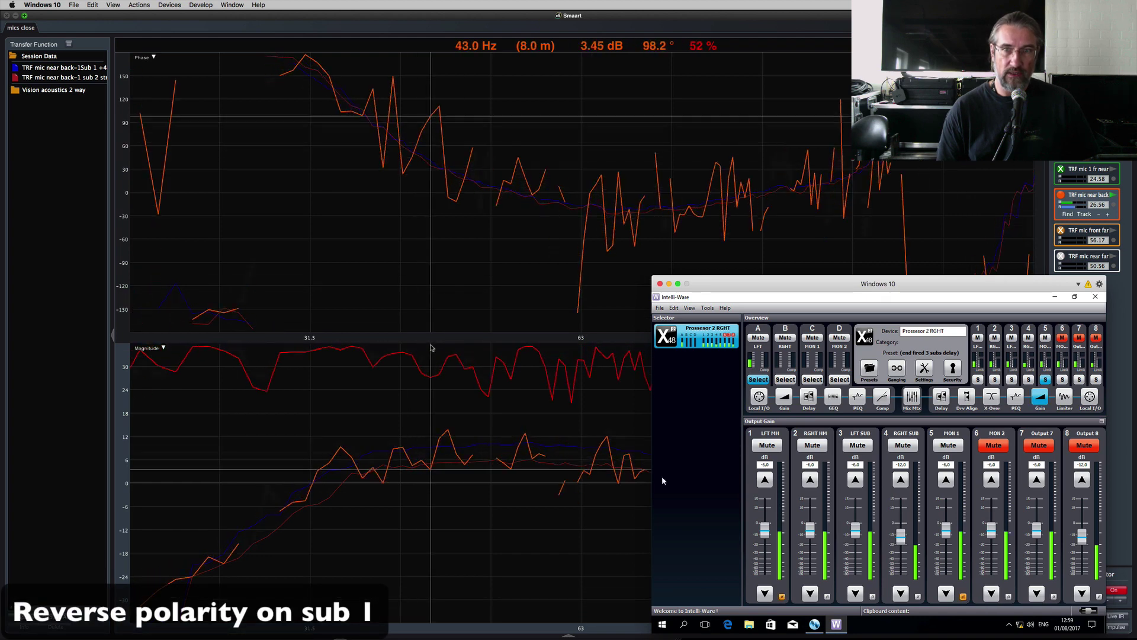
# Switch to Smaart and capture the live near back trace as "TRF mic near back-1sub 1 +4ms pol rev"
pyautogui.click(517, 248)
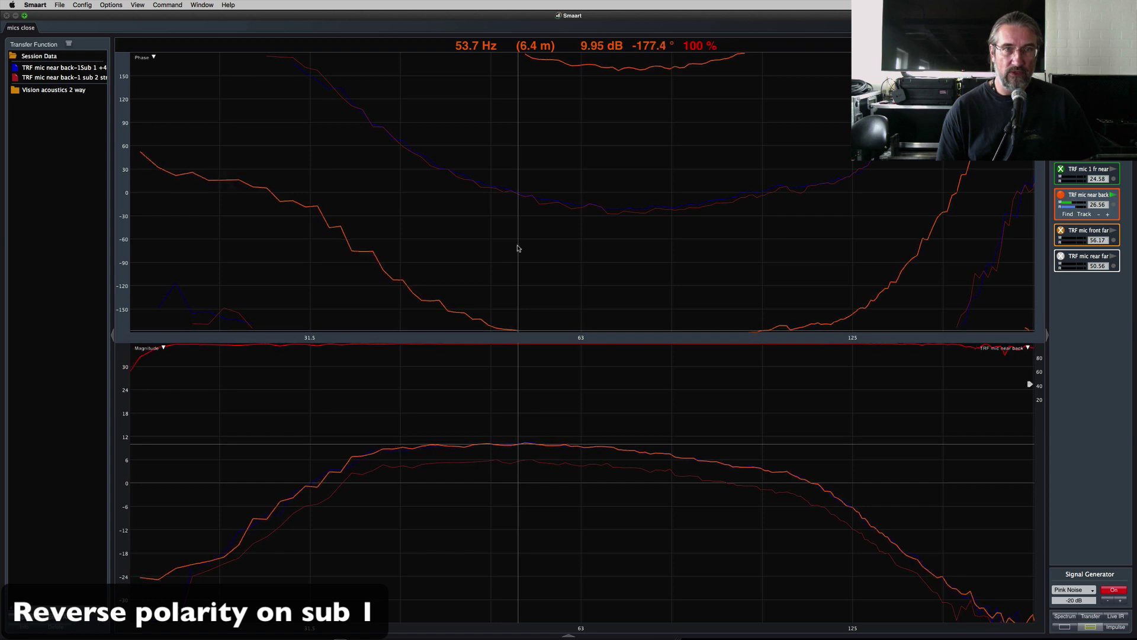
pyautogui.press('space')
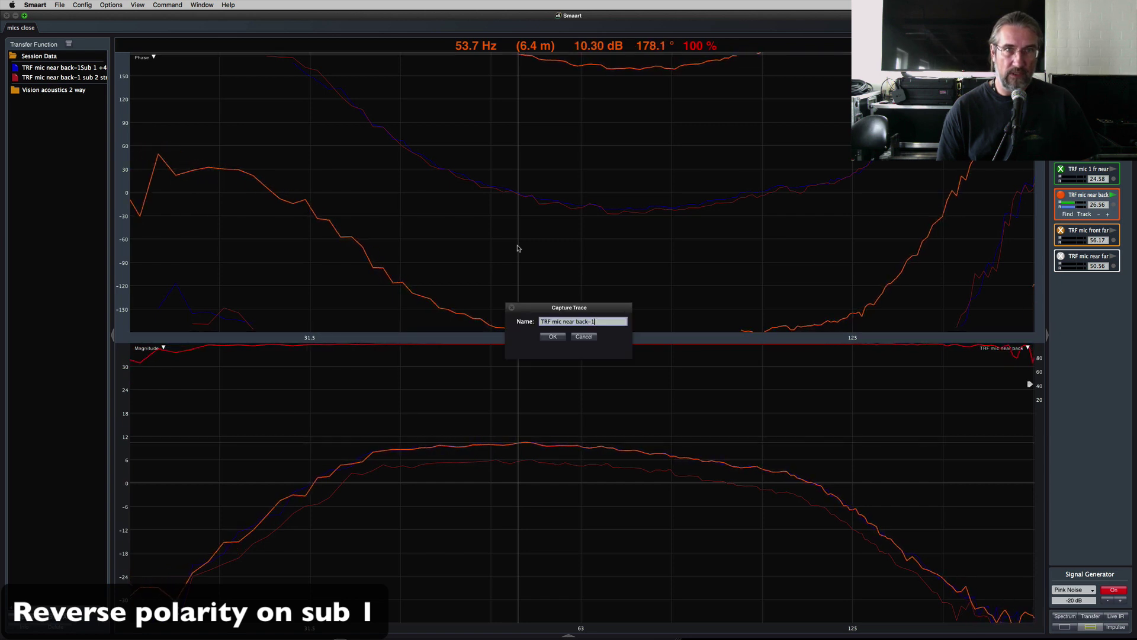
pyautogui.write('sub ')
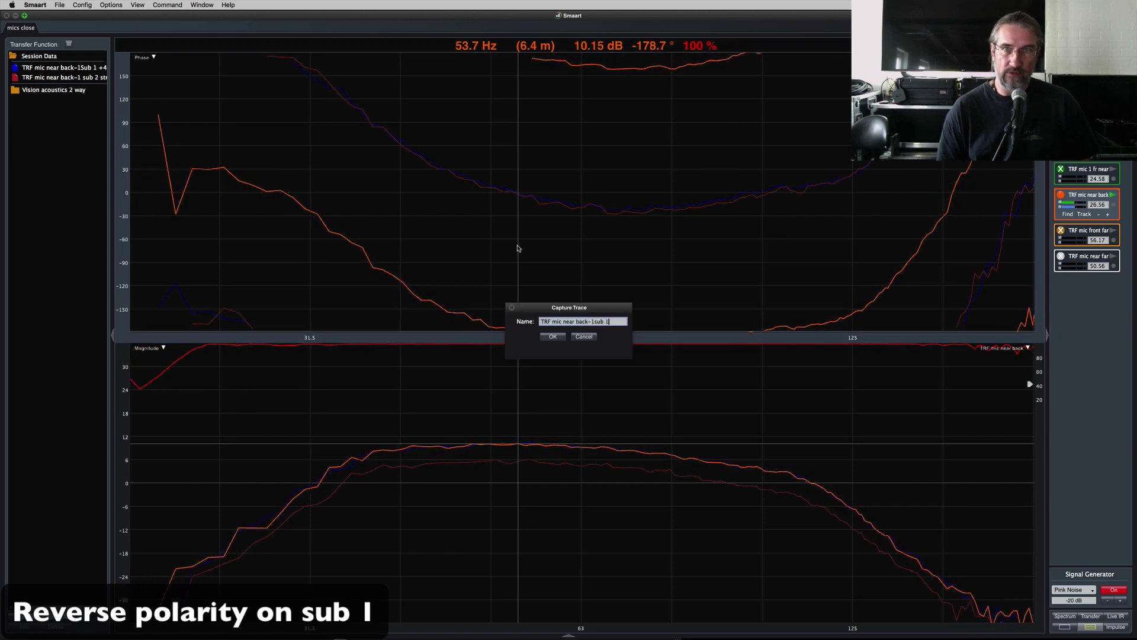
pyautogui.write('1')
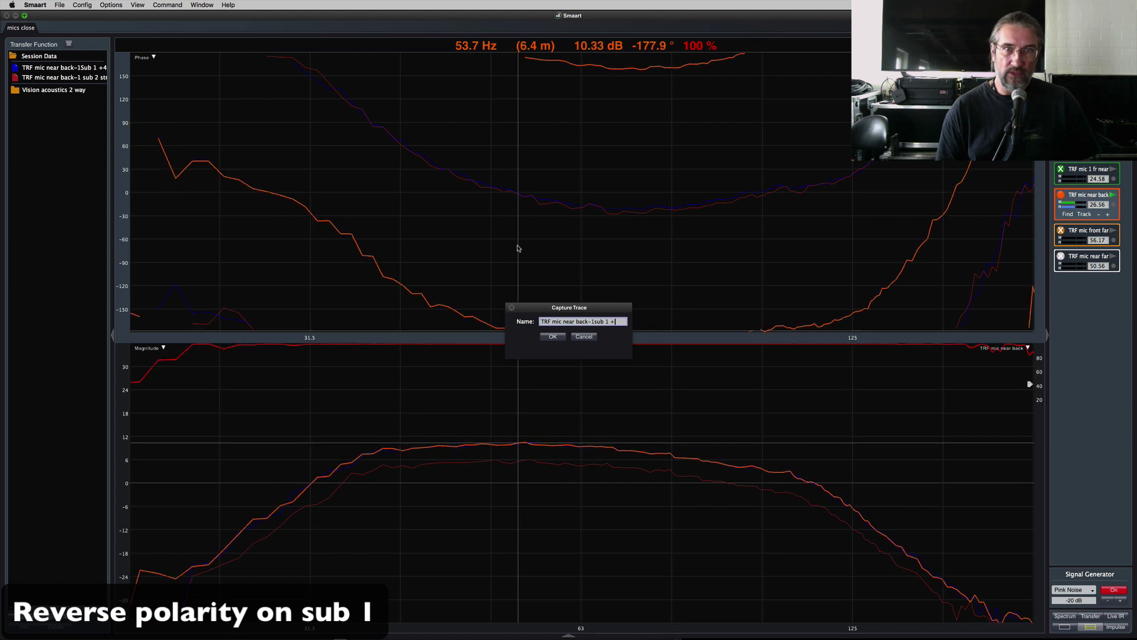
pyautogui.write(' +')
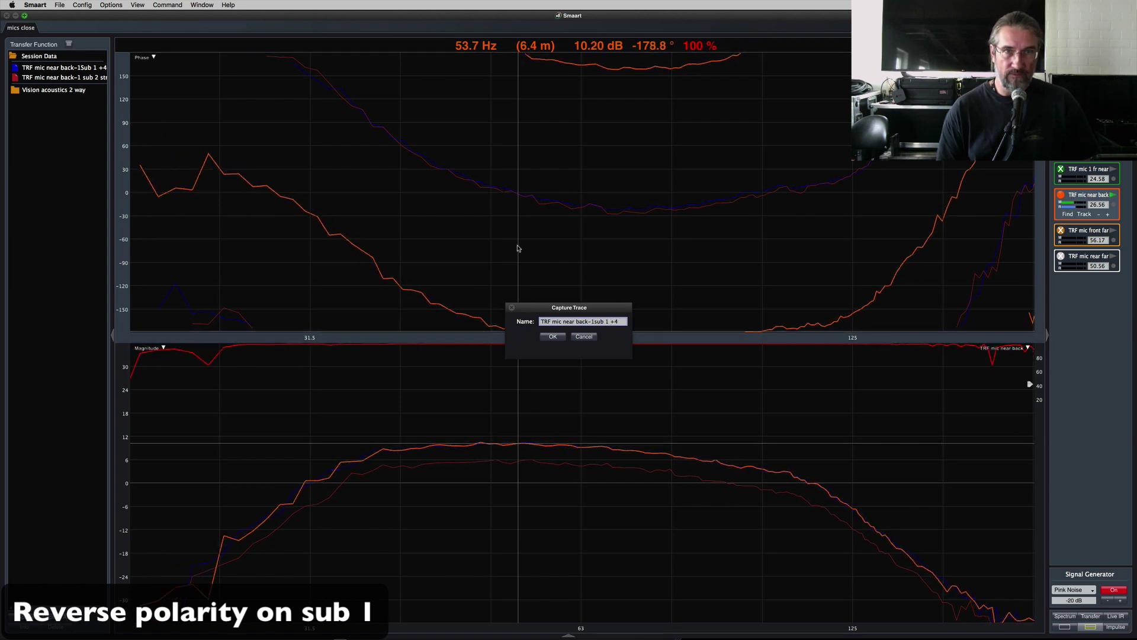
pyautogui.write('4ms pol rev')
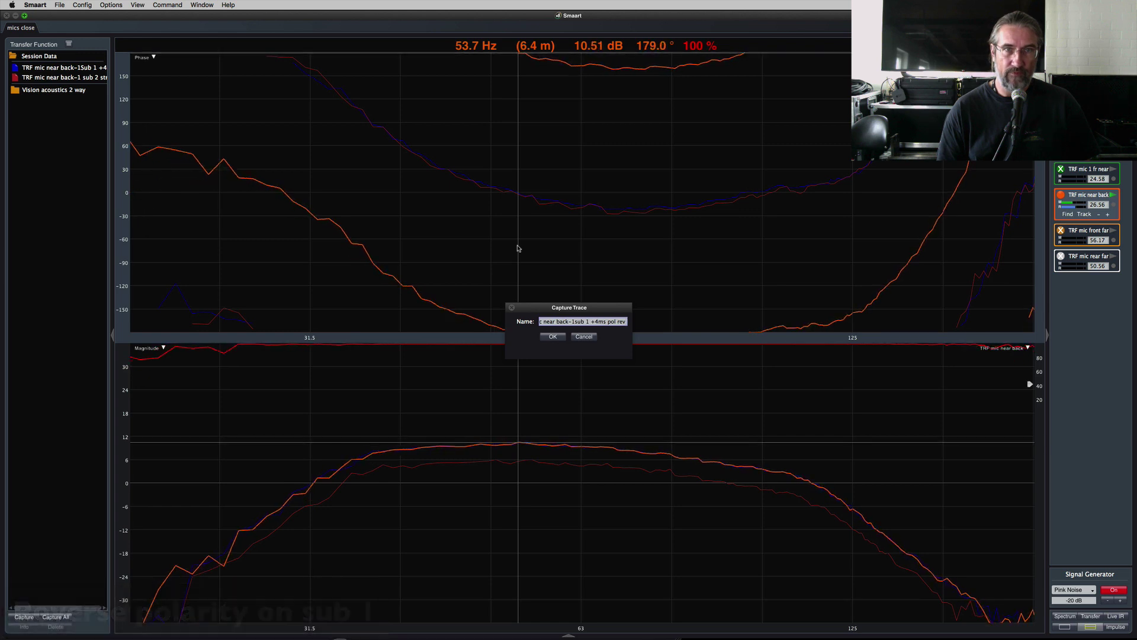
pyautogui.press('Return')
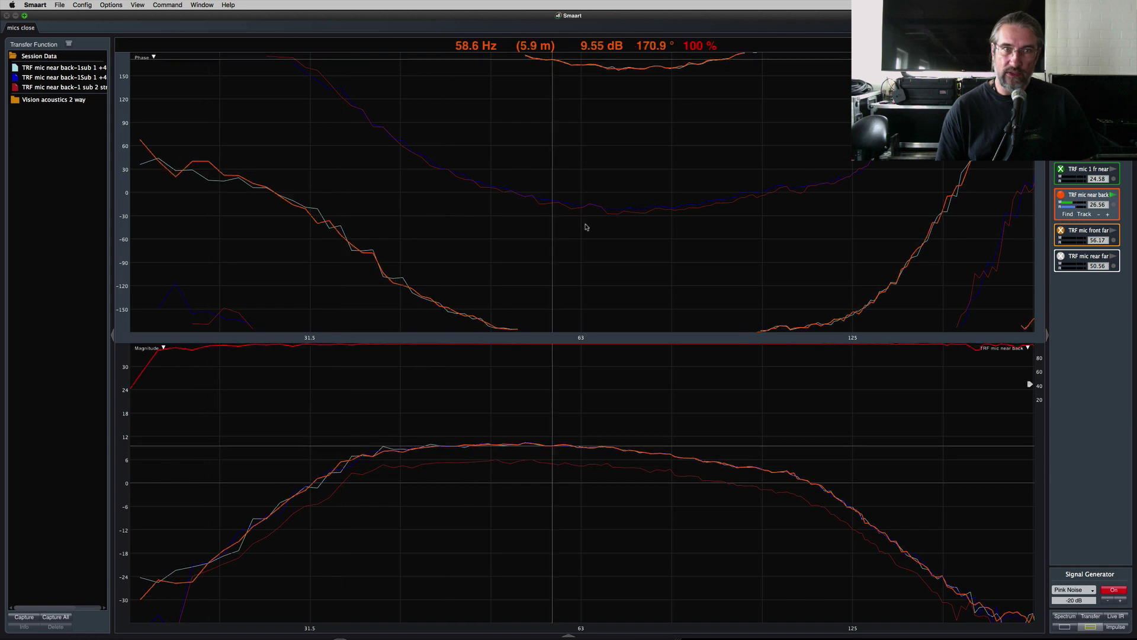
# Switch to Intelli-Ware, unmute output 6 (MON 2) to sum subs 1 and 2, and return to the Smaart plots
pyautogui.press('super+Tab')
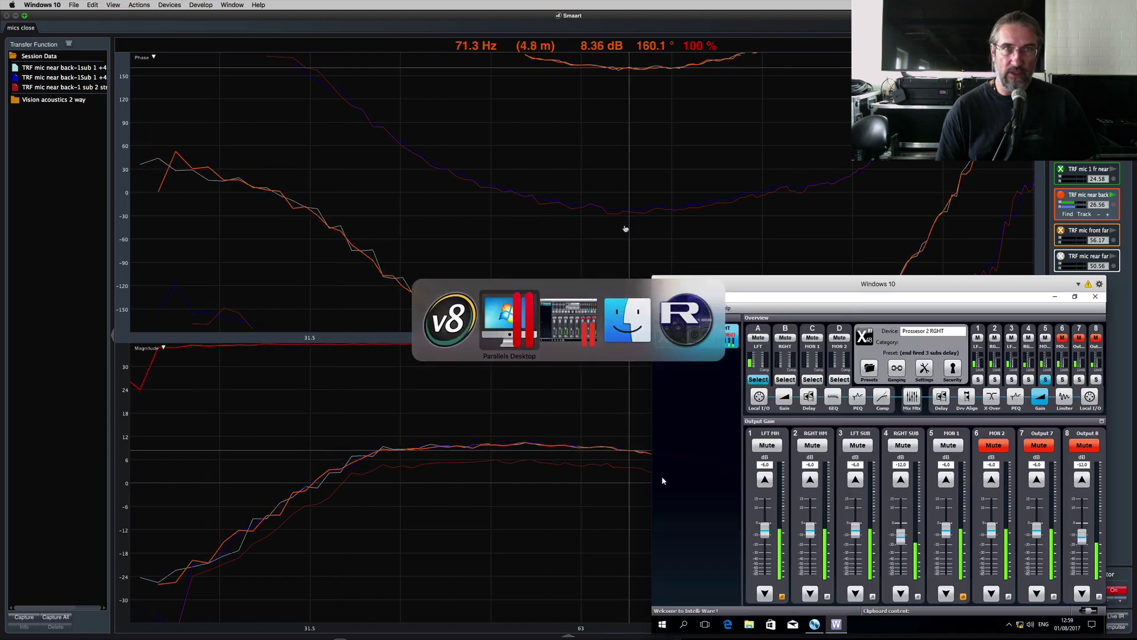
pyautogui.click(1063, 339)
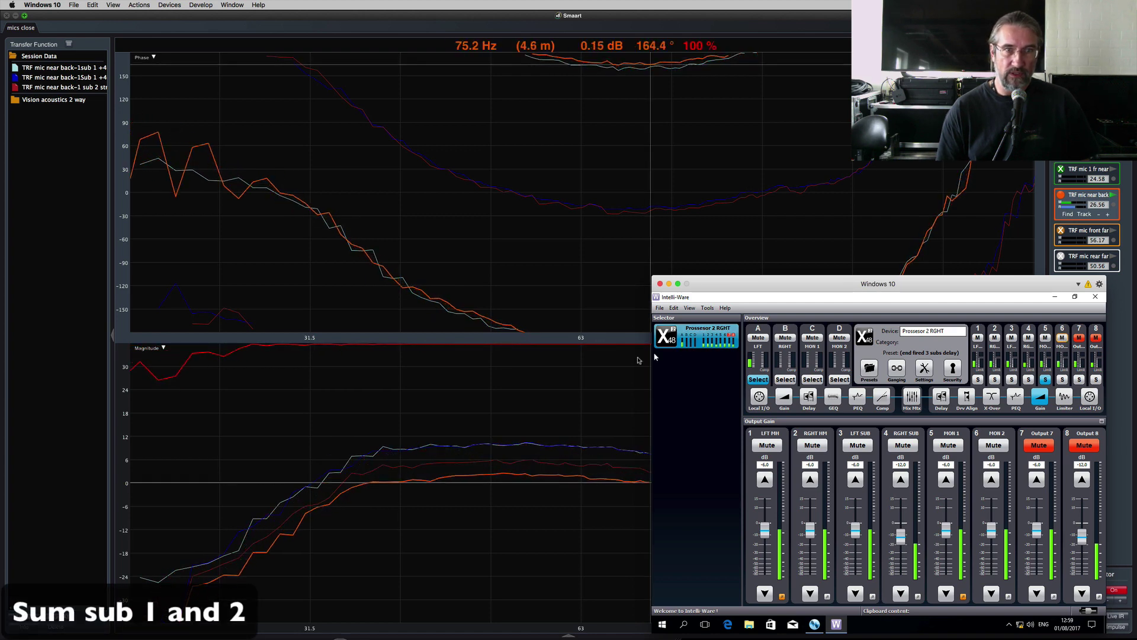
pyautogui.click(403, 237)
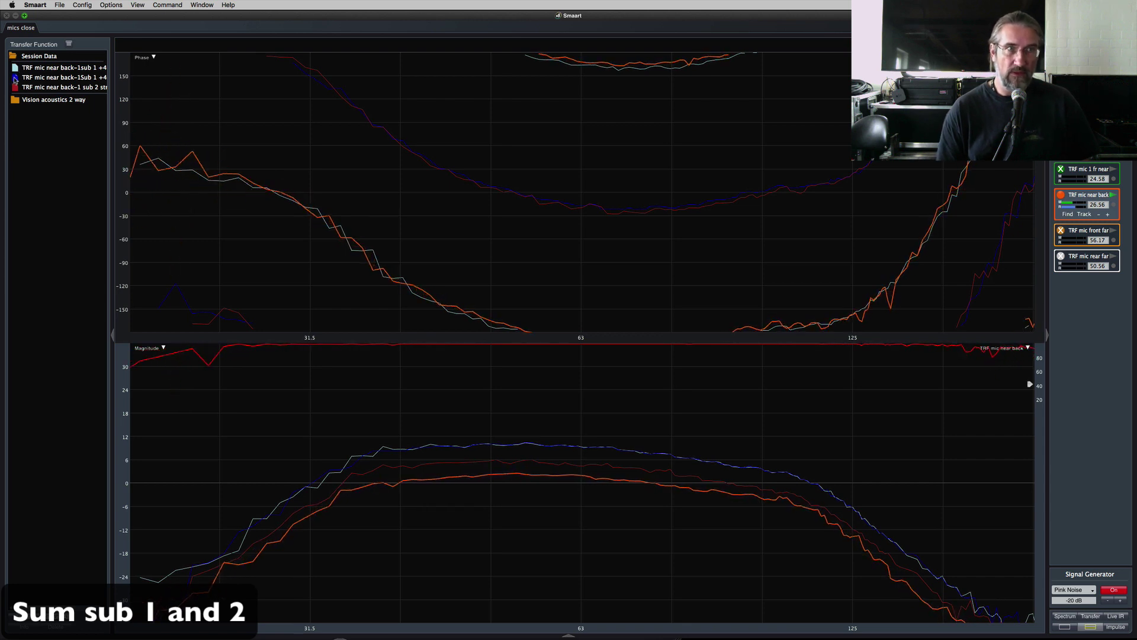
# Hide the three captured near back traces in the session data so only the live trace is plotted
pyautogui.click(14, 77)
pyautogui.click(15, 67)
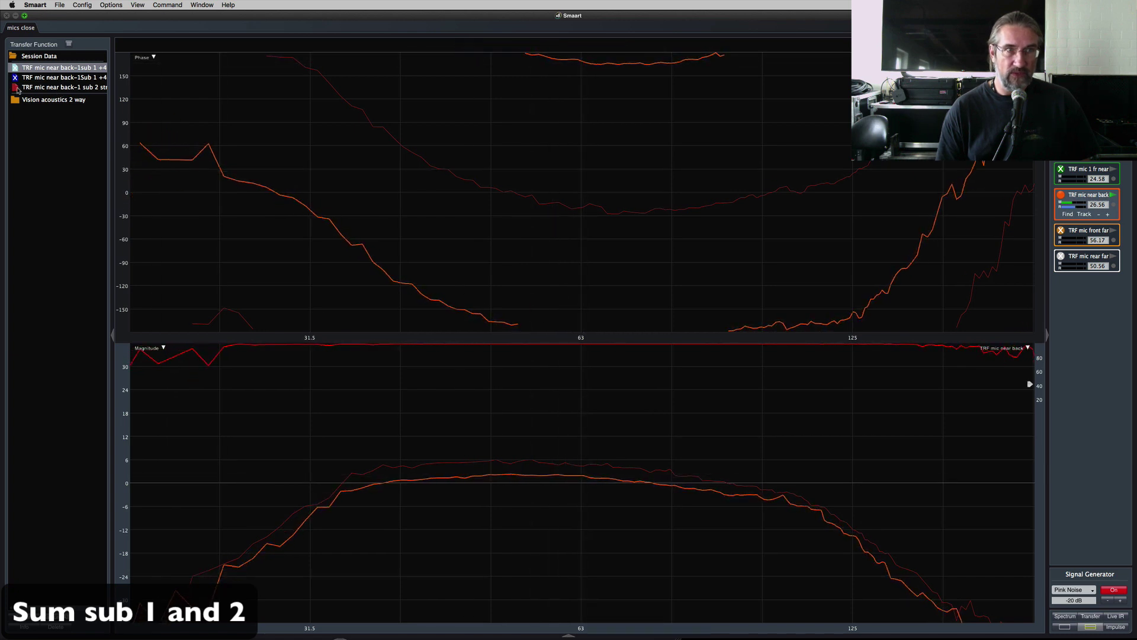
pyautogui.click(15, 87)
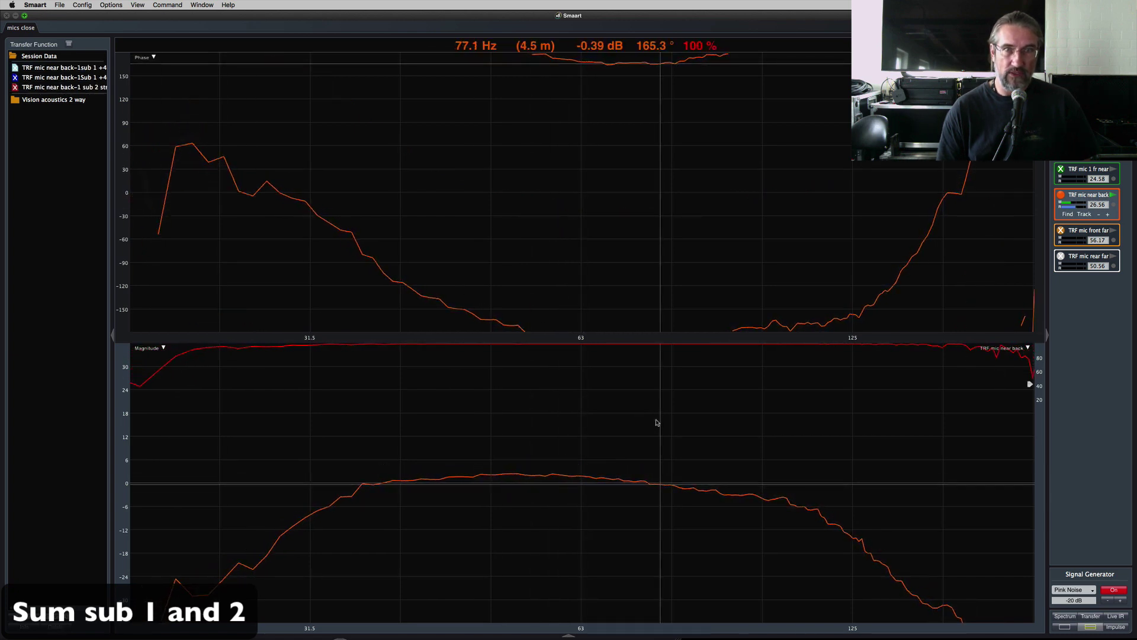
# Capture the live near back trace as "TRF mic near back-1sub 1 + 2 sum"
pyautogui.press('space')
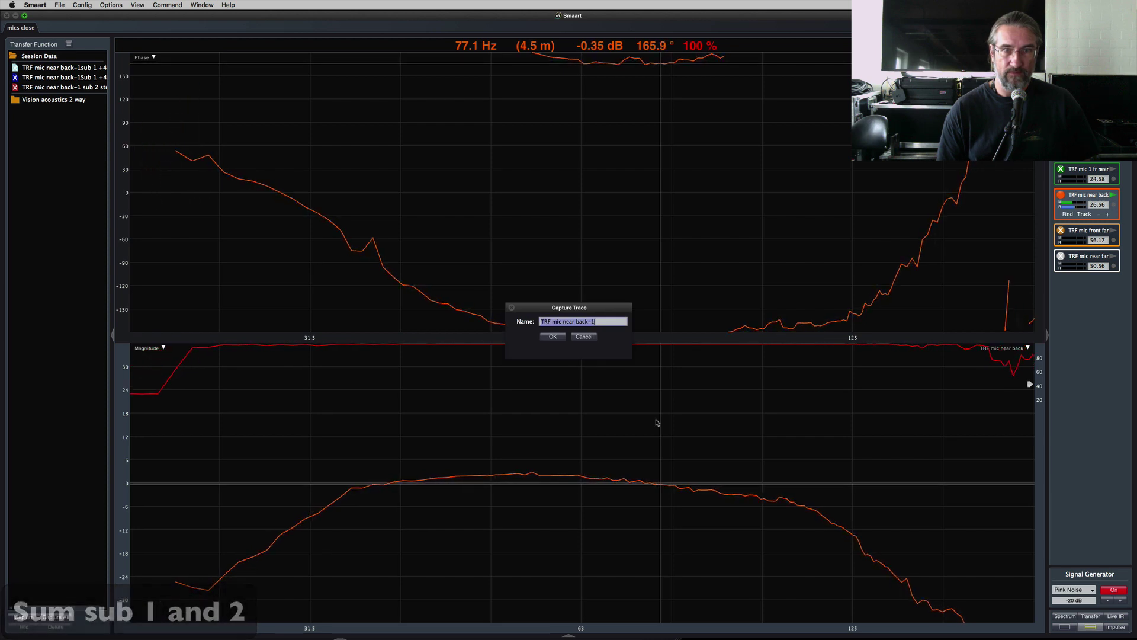
pyautogui.press('Right')
pyautogui.write('sub')
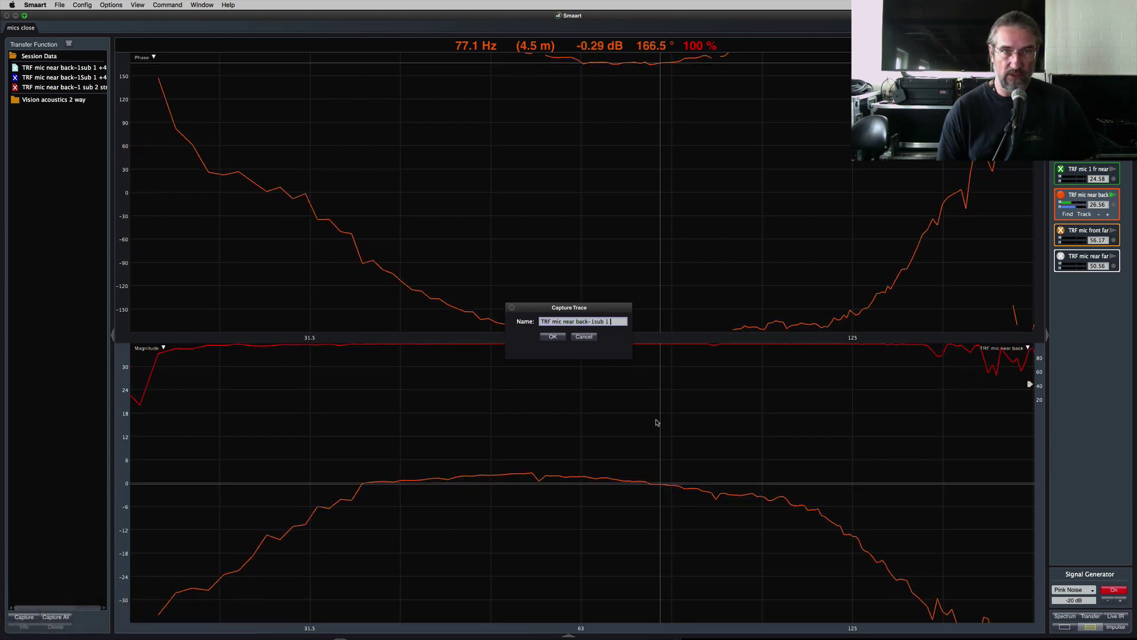
pyautogui.write(' 1 + 2 sum')
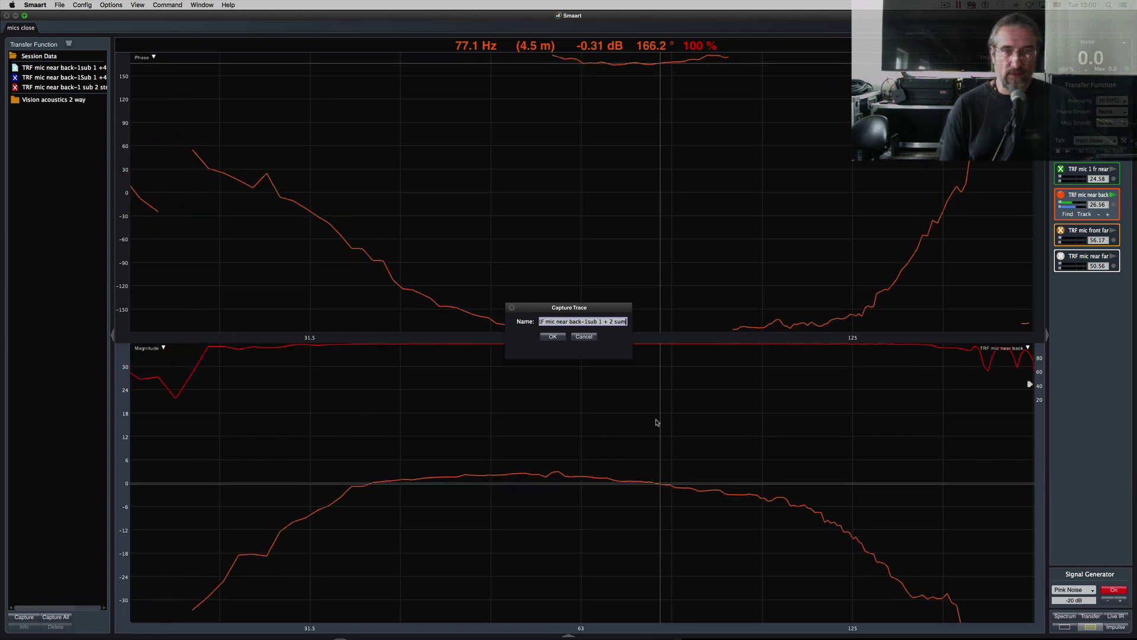
pyautogui.press('Return')
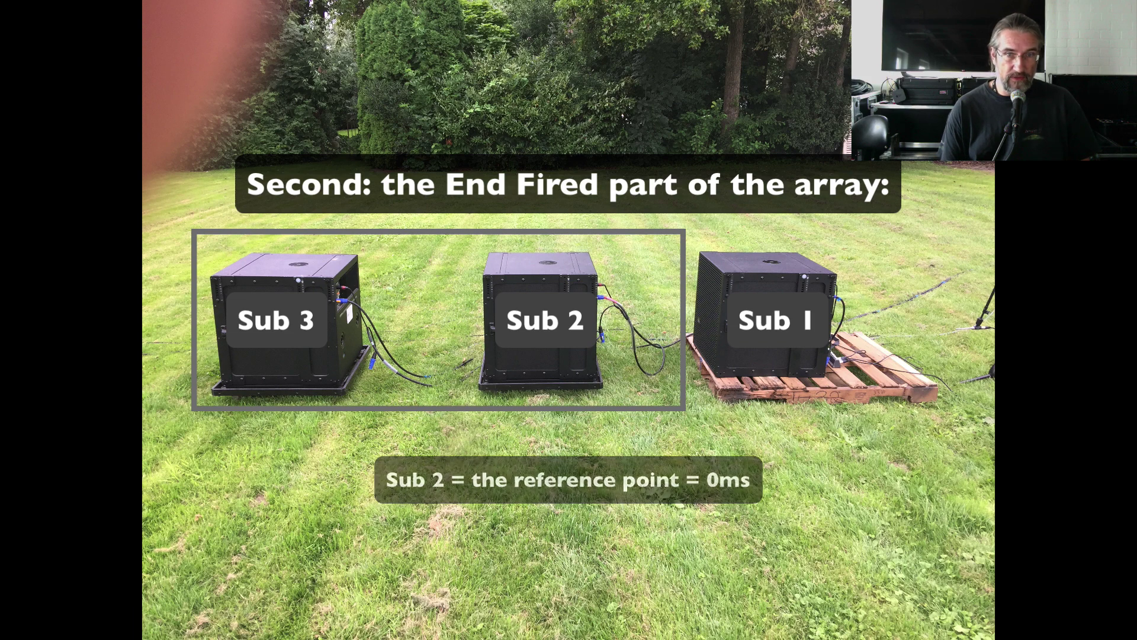
pyautogui.press('Right')
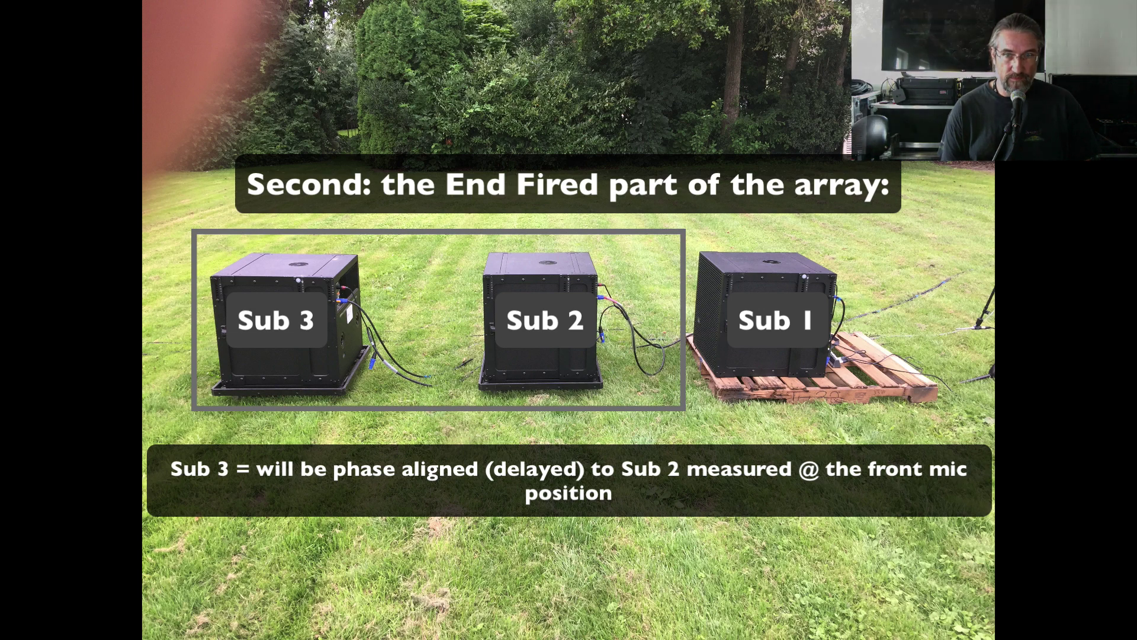
pyautogui.press('Right')
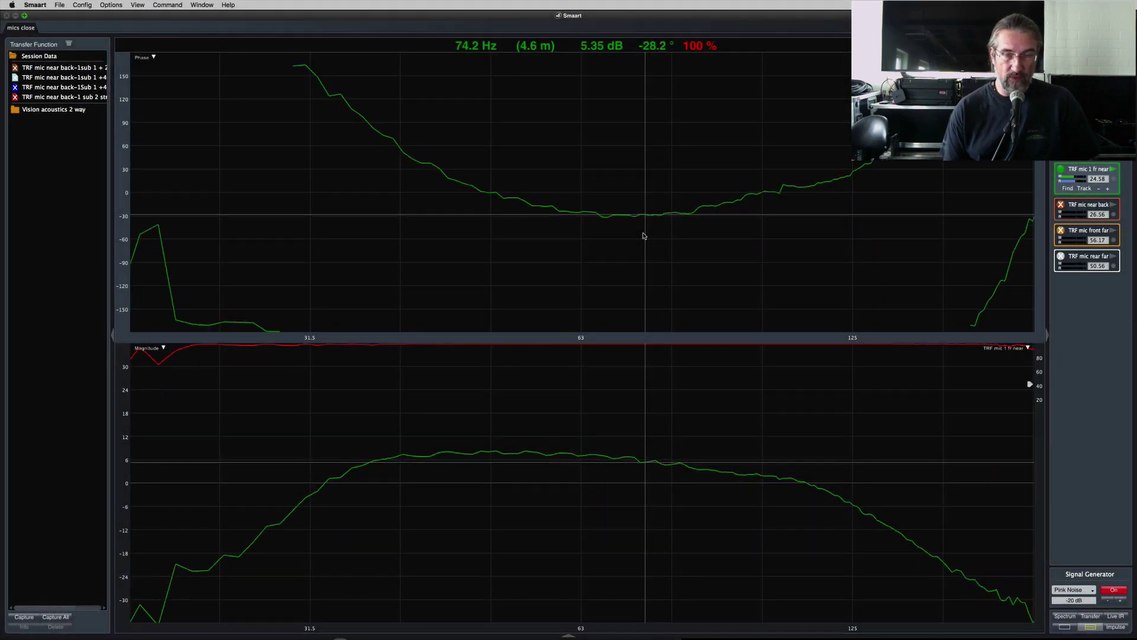
# Capture the live front near trace as "TRF mic 1 fr near-1sub 2 strt 0ms FM"
pyautogui.press('space')
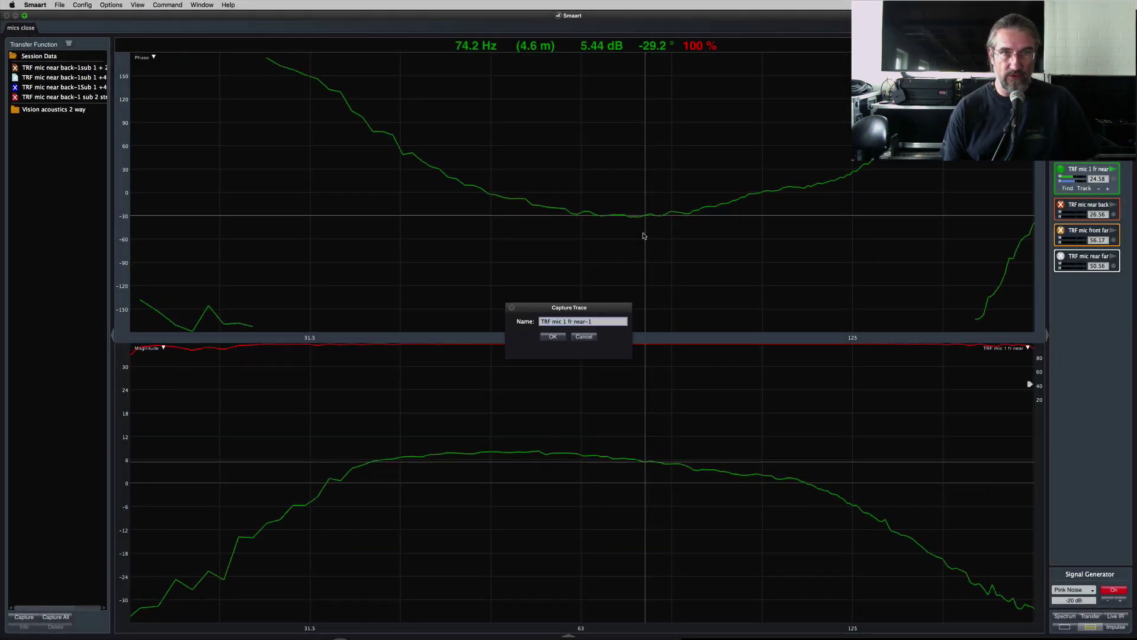
pyautogui.write('sub ')
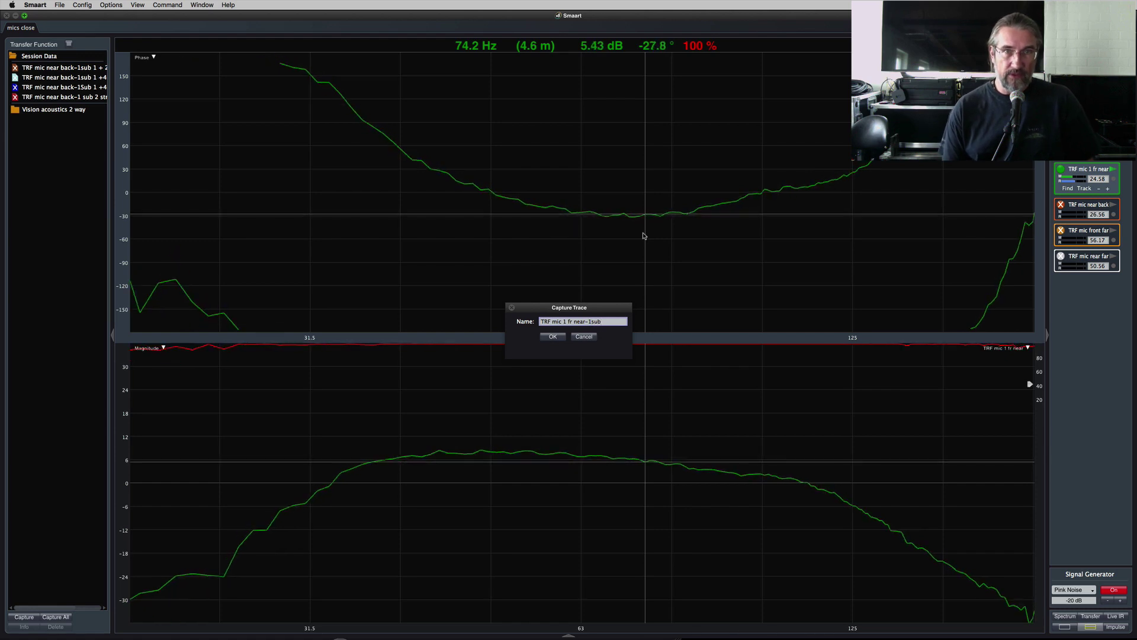
pyautogui.write('2 str')
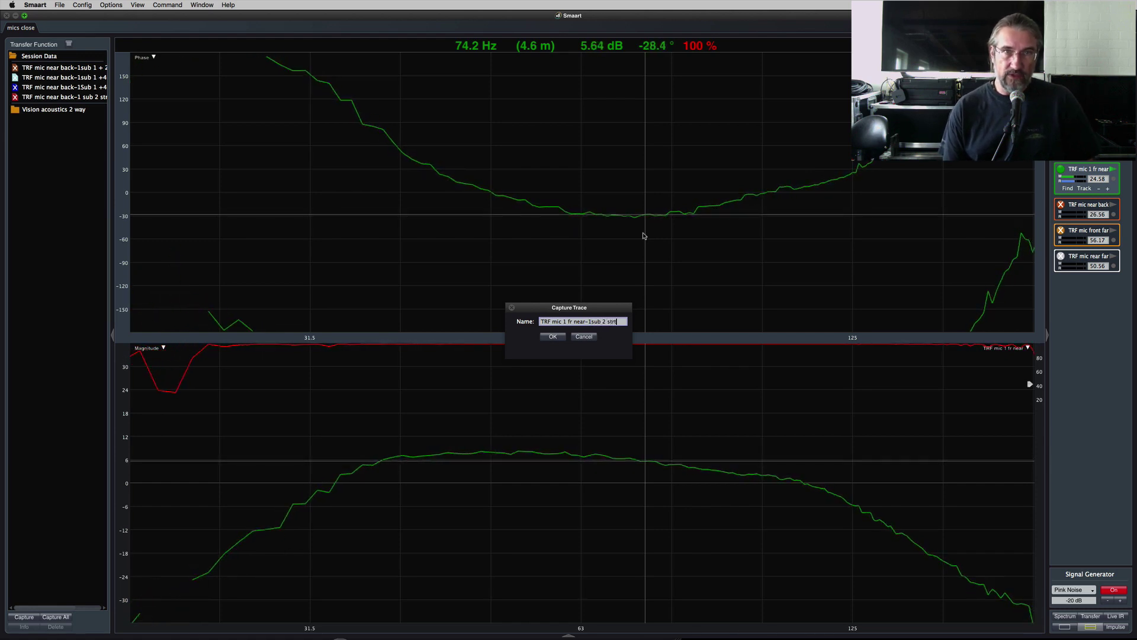
pyautogui.write('t 0ms FM')
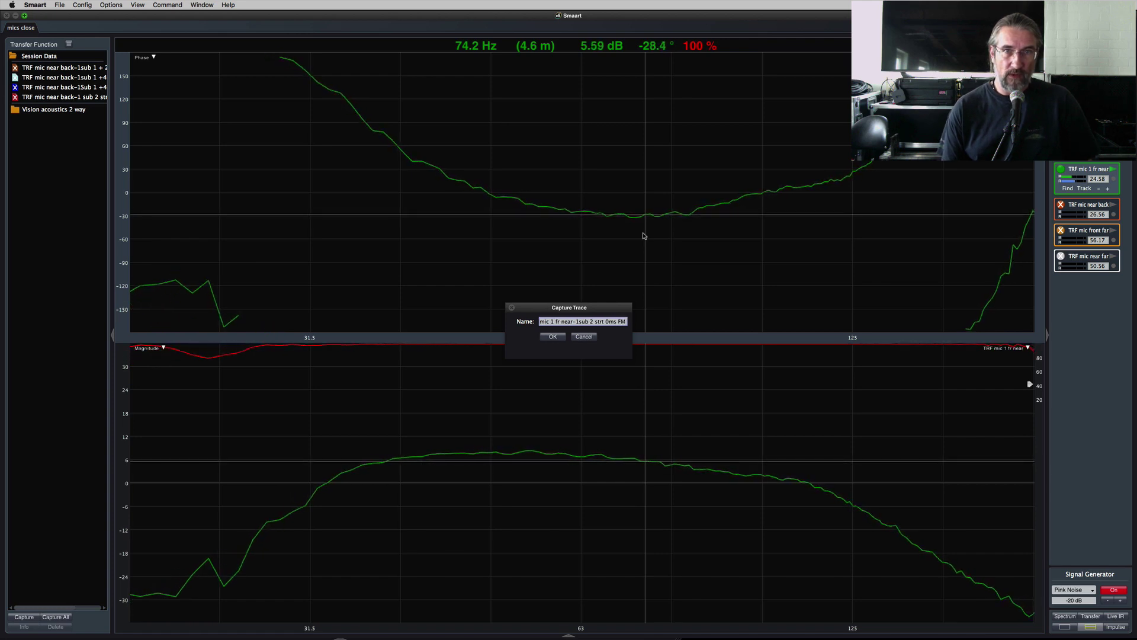
pyautogui.press('Return')
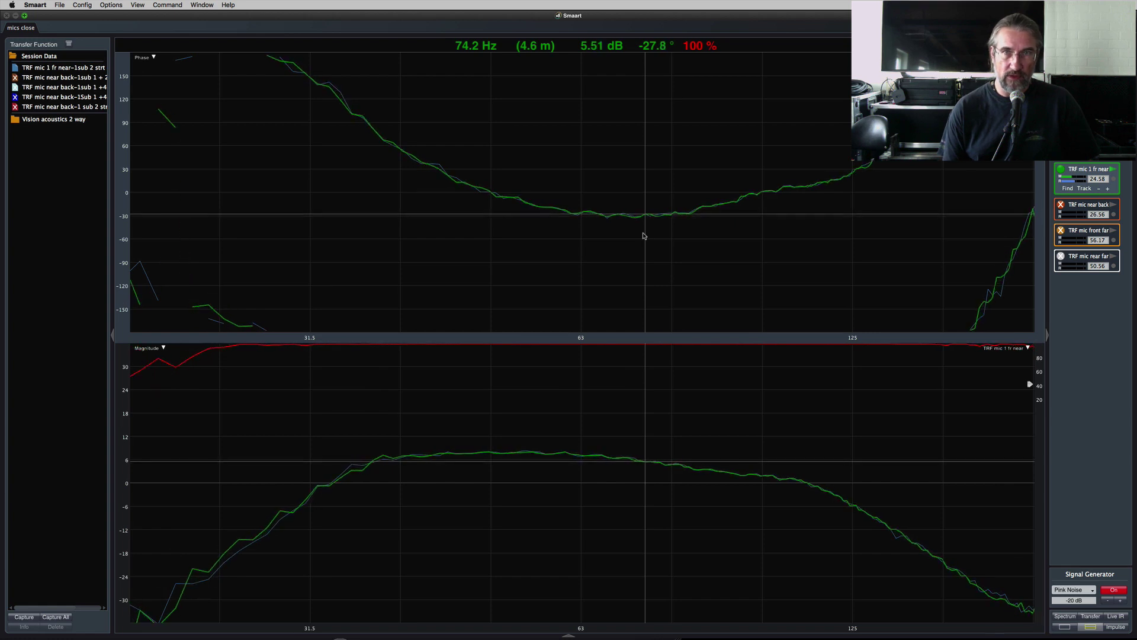
# Switch to Intelli-Ware, mute output 6 (MON 2) and unmute Output 7, then return to the Smaart phase plot
pyautogui.press('super+Tab')
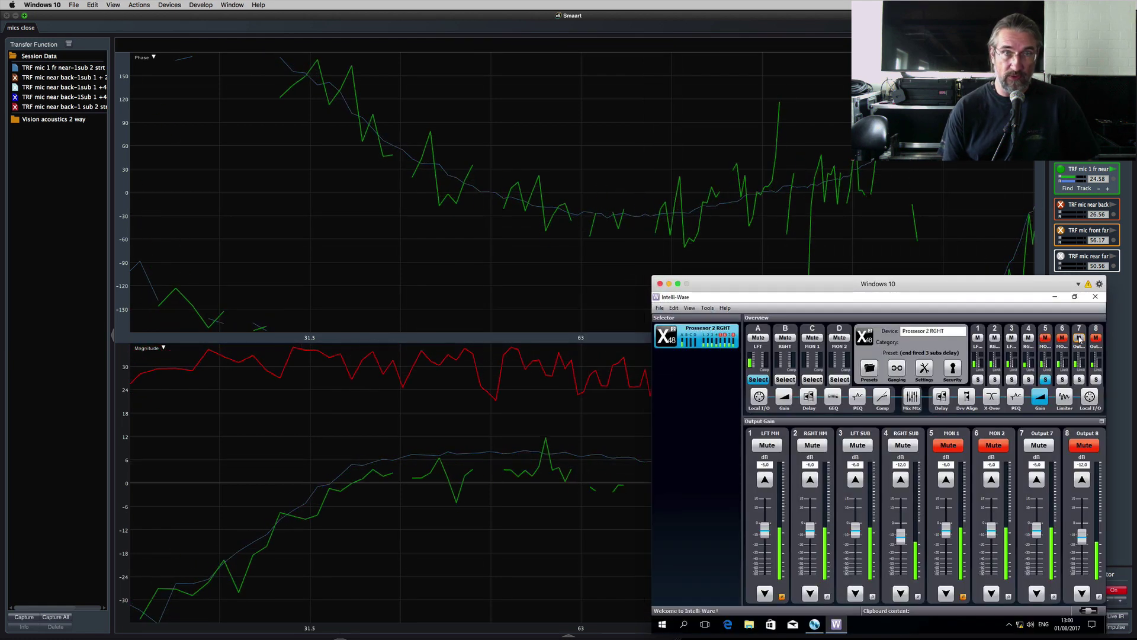
pyautogui.click(767, 206)
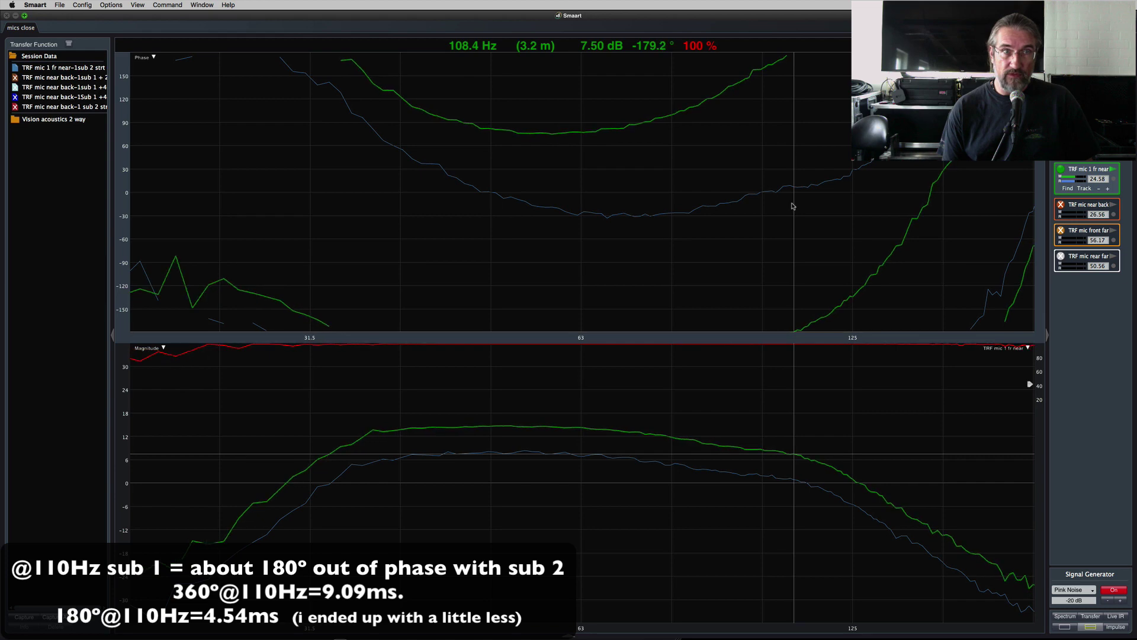
# Switch to Intelli-Ware, reset the output delay of channel 7 to 0 ms and enable it
pyautogui.press('super+Tab')
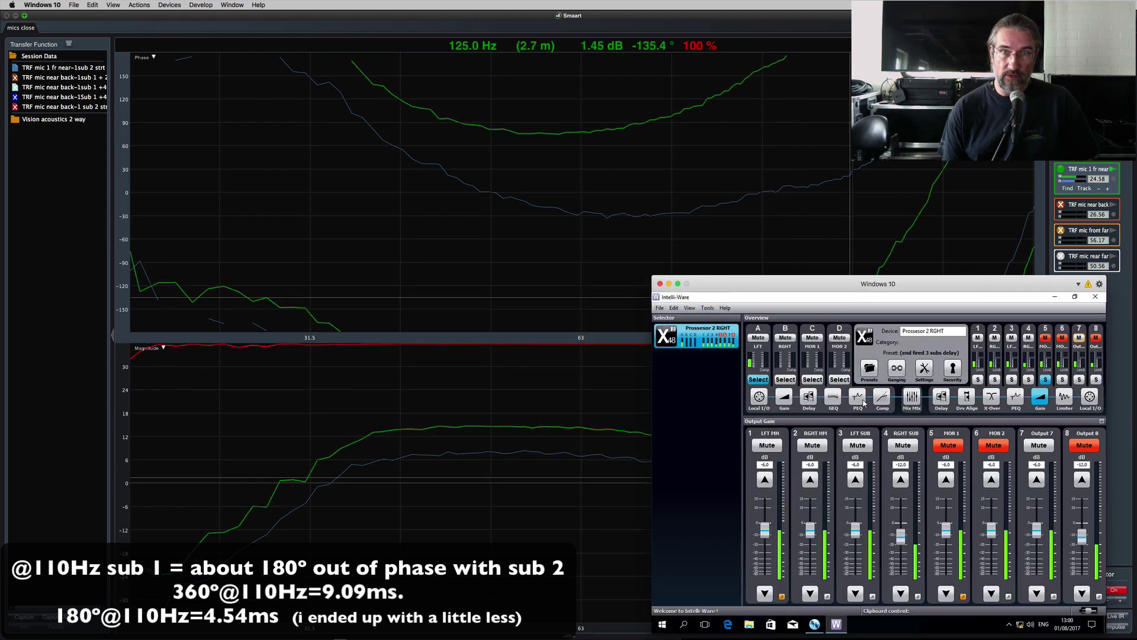
pyautogui.click(941, 399)
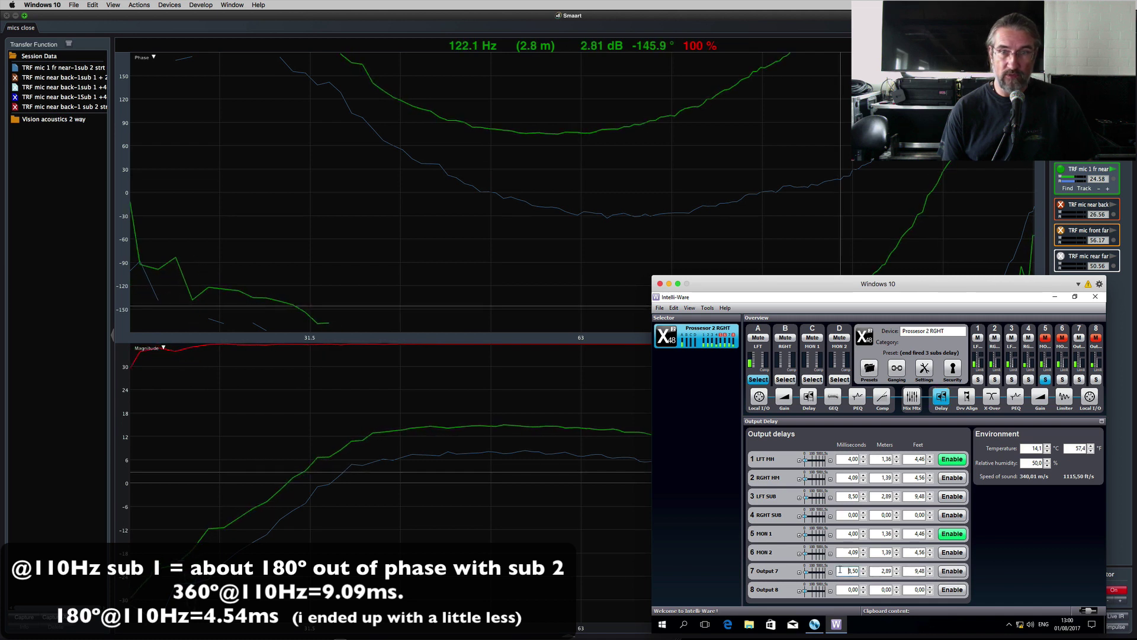
pyautogui.moveTo(840, 570); pyautogui.dragTo(866, 572)
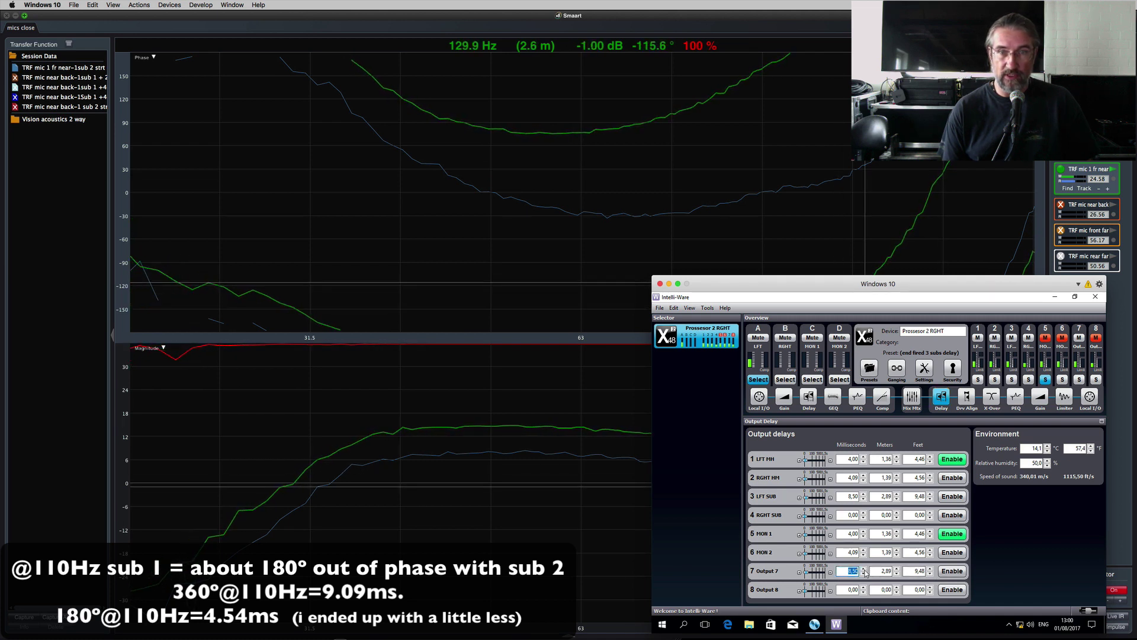
pyautogui.write('0')
pyautogui.press('Return')
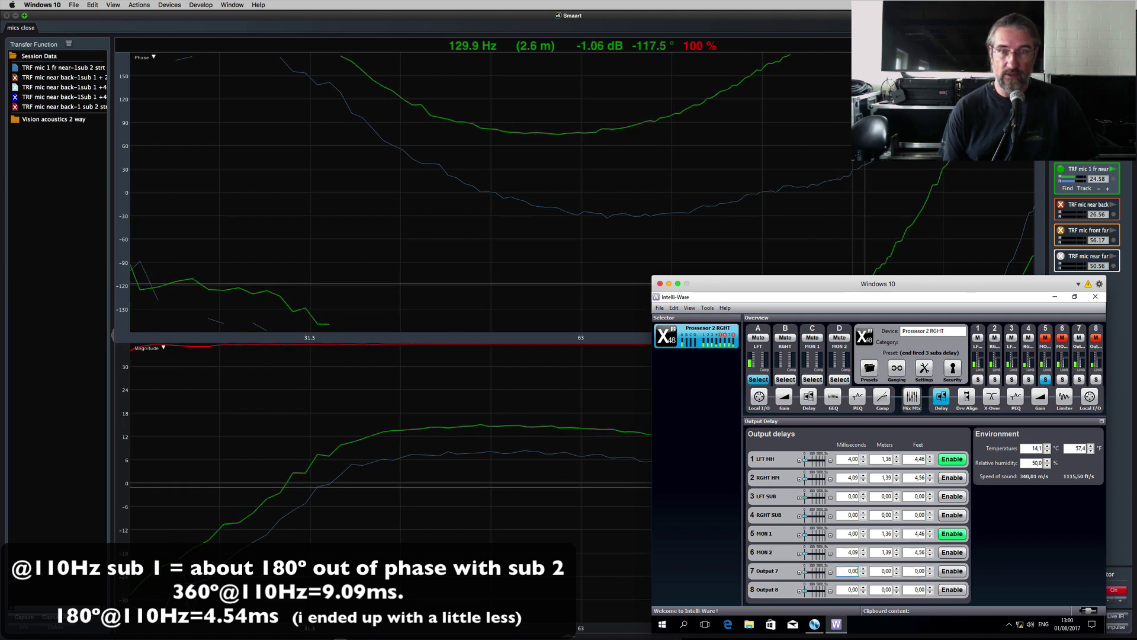
pyautogui.click(945, 572)
# Set the output delay of channel 7 to 4 ms
pyautogui.moveTo(840, 571); pyautogui.dragTo(862, 570)
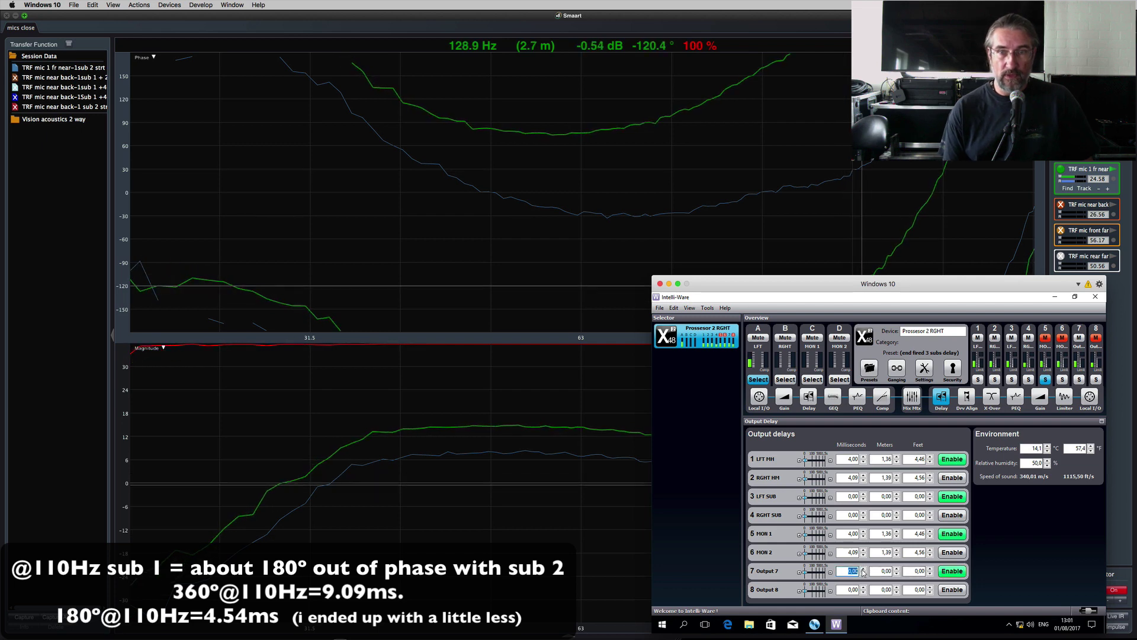
pyautogui.write('4')
pyautogui.press('Return')
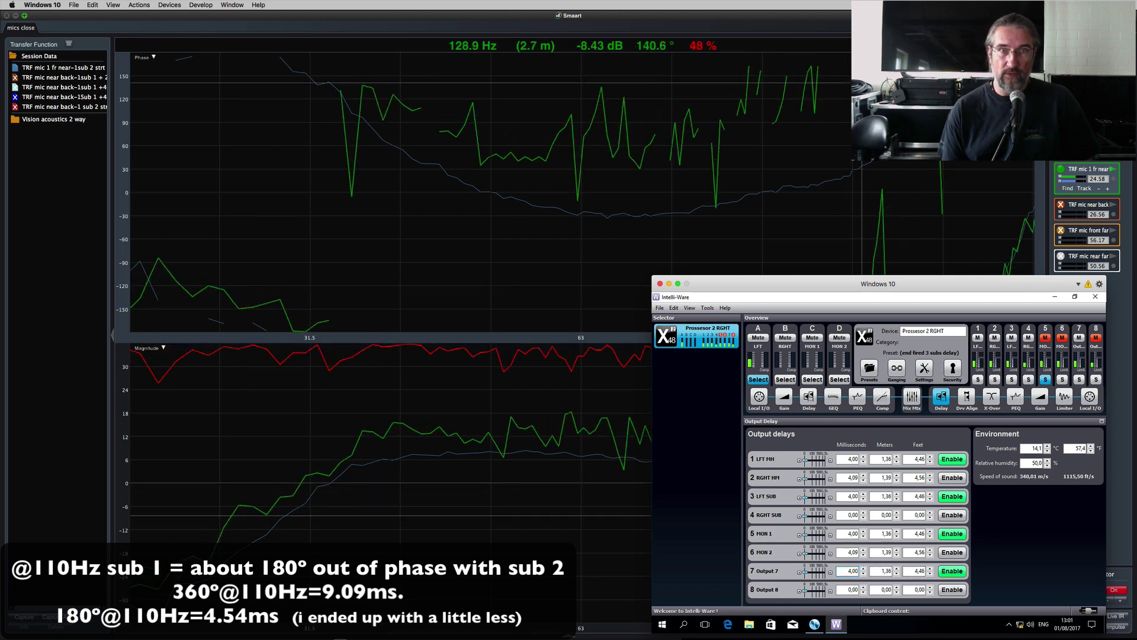
# Fine-tune the channel 7 output delay to 4.40 ms, aligning the live front near phase with the captured sub 2 trace
pyautogui.click(831, 573)
pyautogui.click(831, 573)
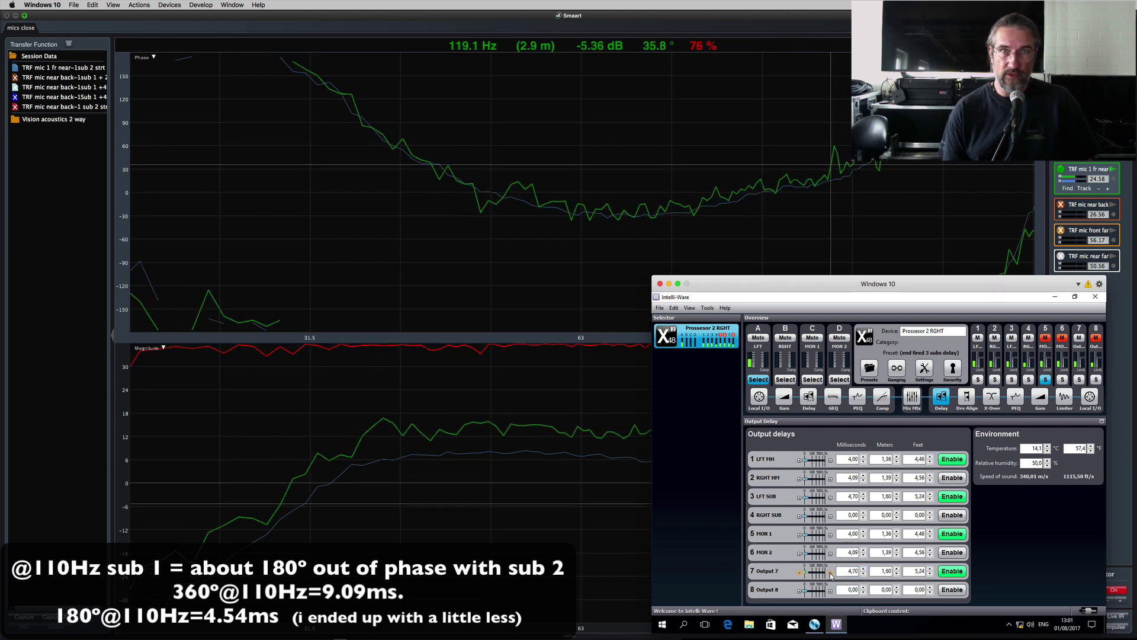
pyautogui.click(830, 573)
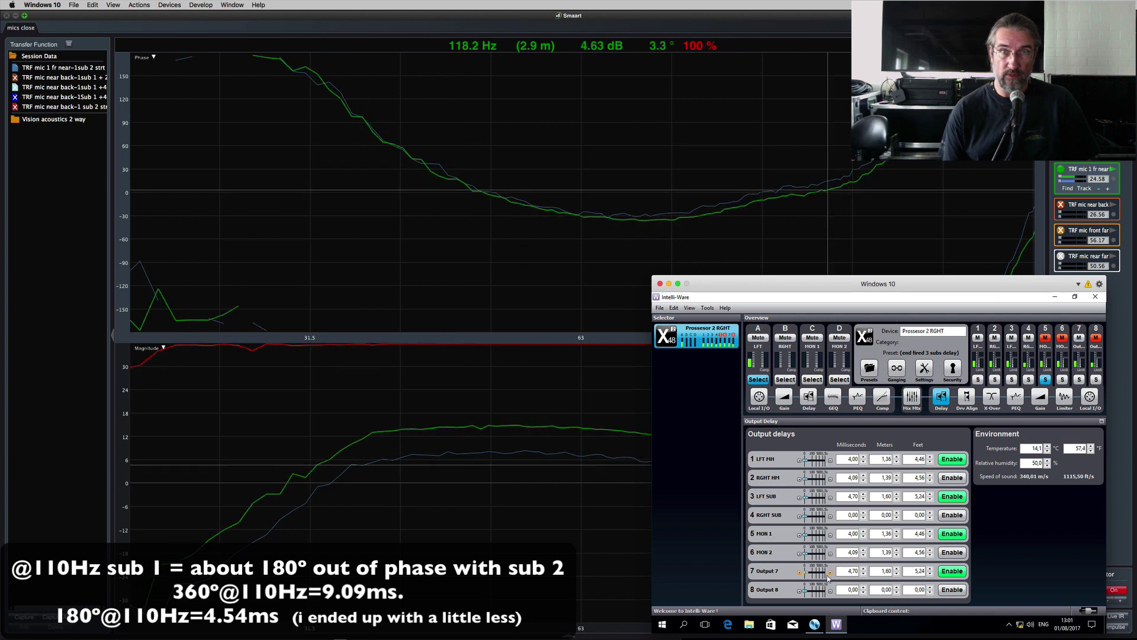
pyautogui.click(800, 572)
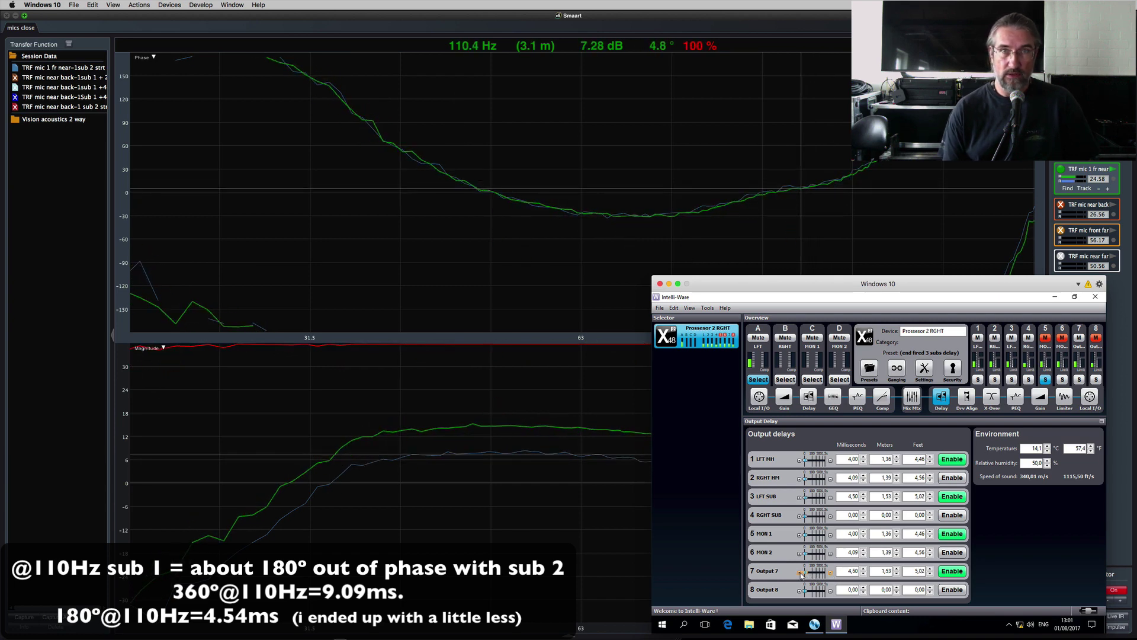
pyautogui.click(799, 573)
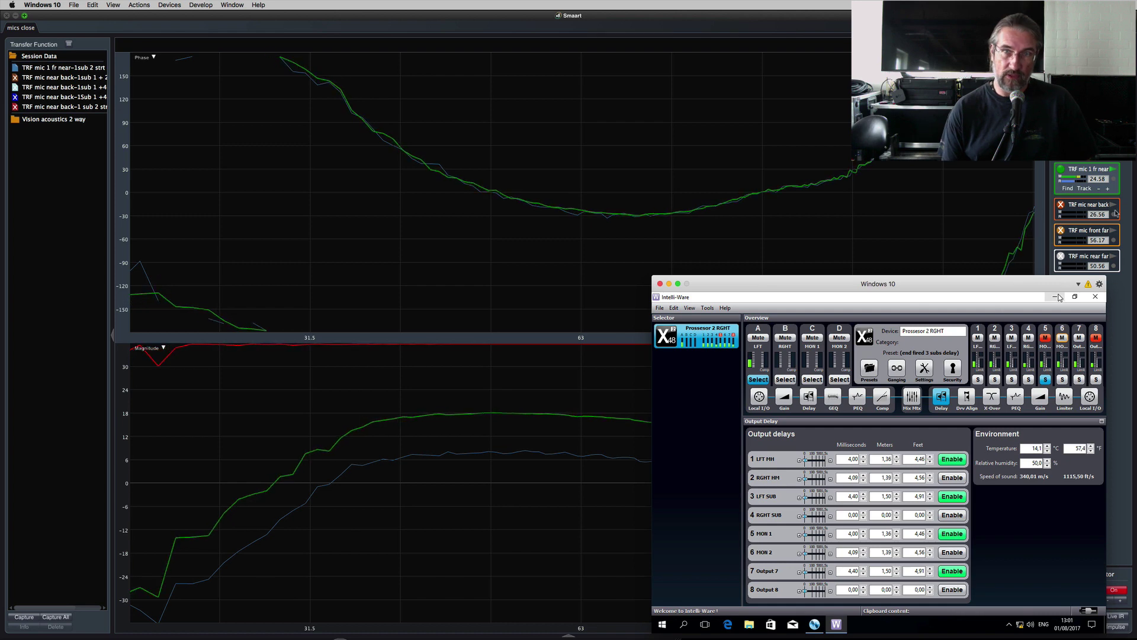
# Return to Smaart and hide the captured front near sub 2 trace, switching to Intelli-Ware to unmute output 5 (MON 1) before returning
pyautogui.click(1059, 298)
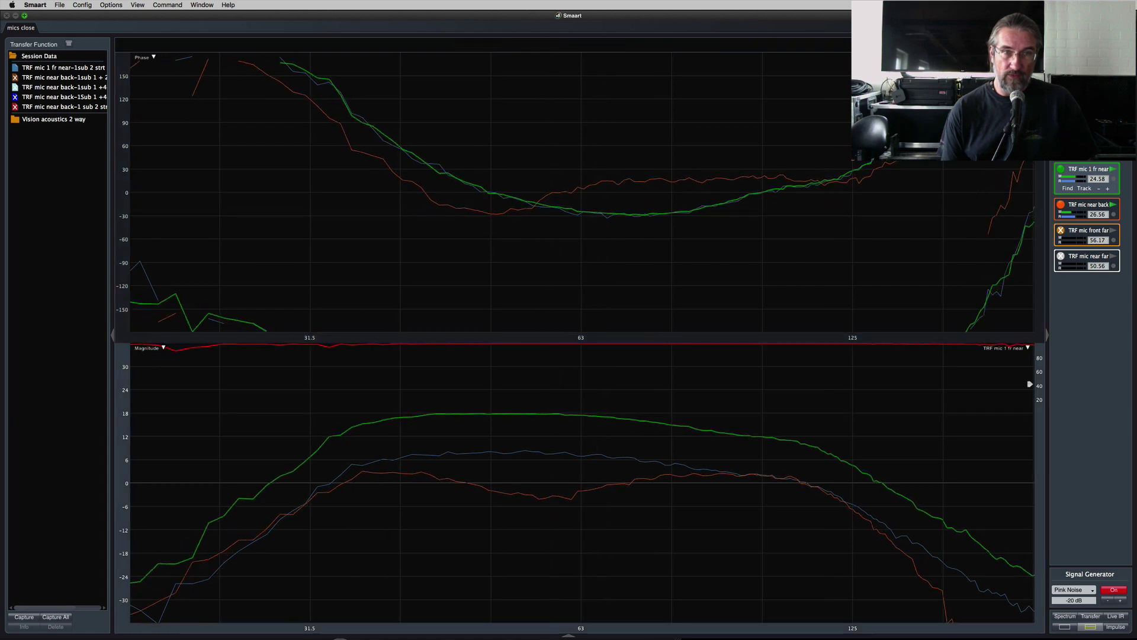
pyautogui.click(12, 69)
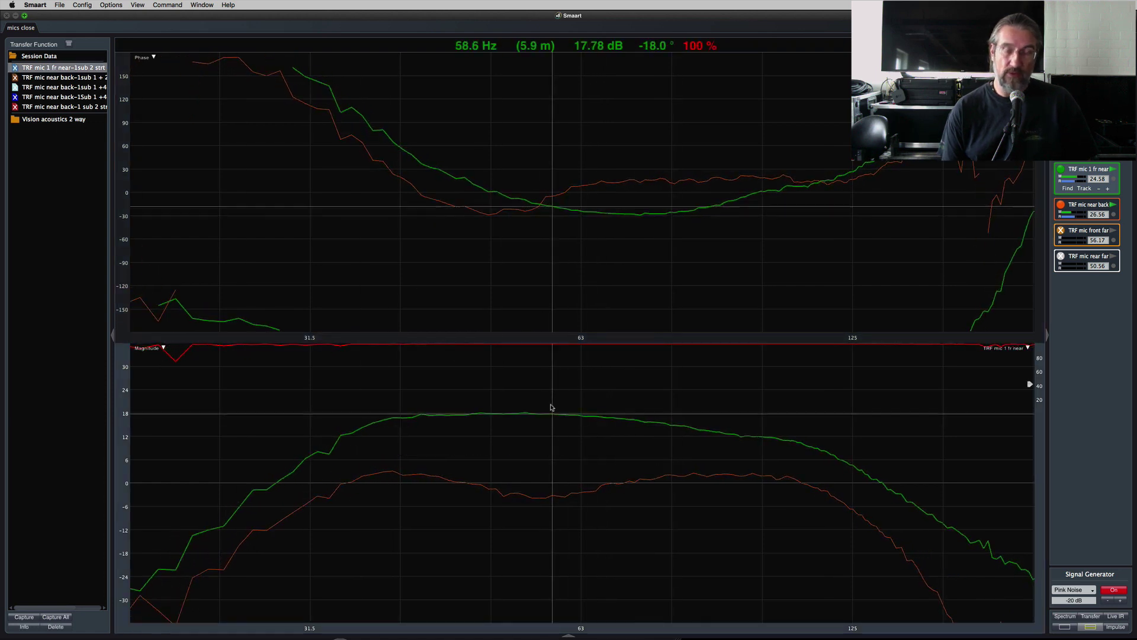
pyautogui.press('super+Tab')
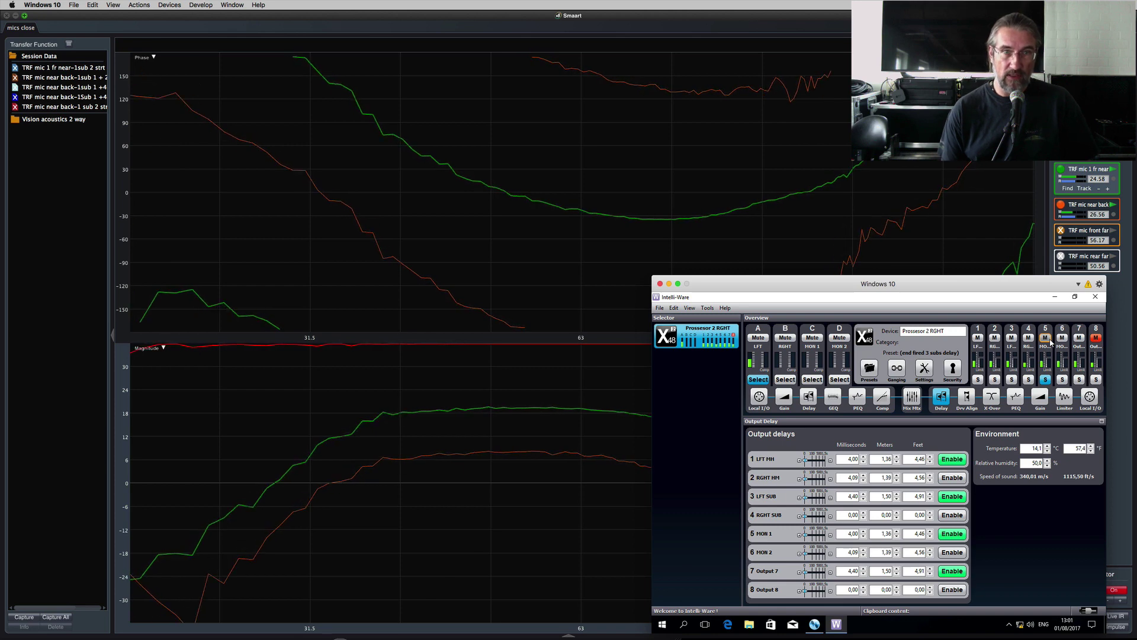
pyautogui.click(616, 180)
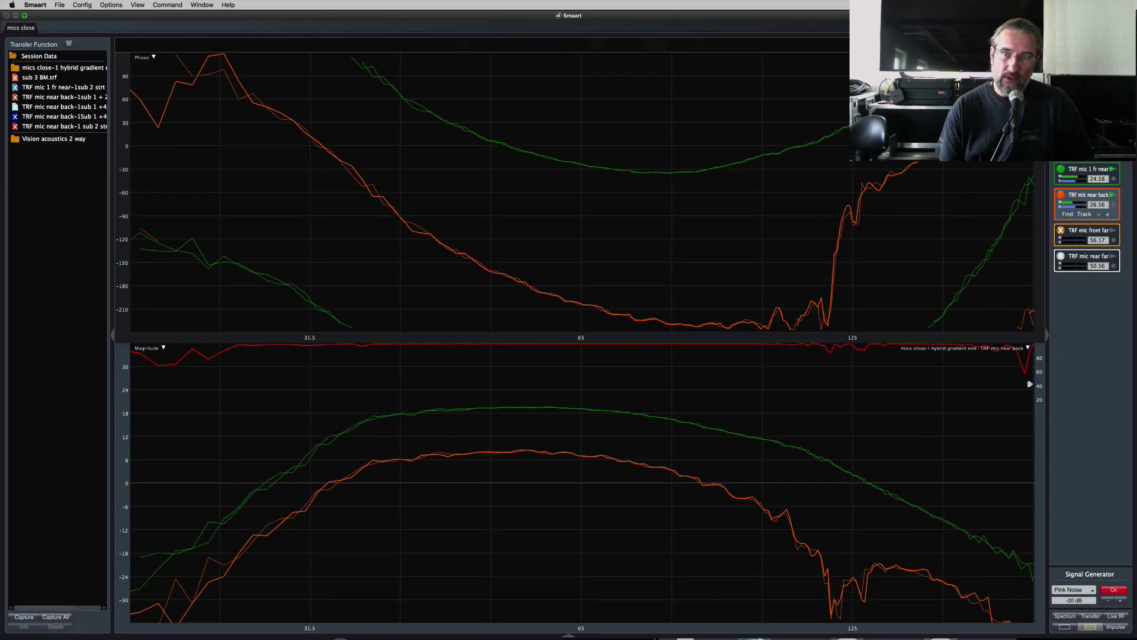
# Switch to Intelli-Ware, mute output 7, and return to the Smaart plots
pyautogui.press('super+Tab')
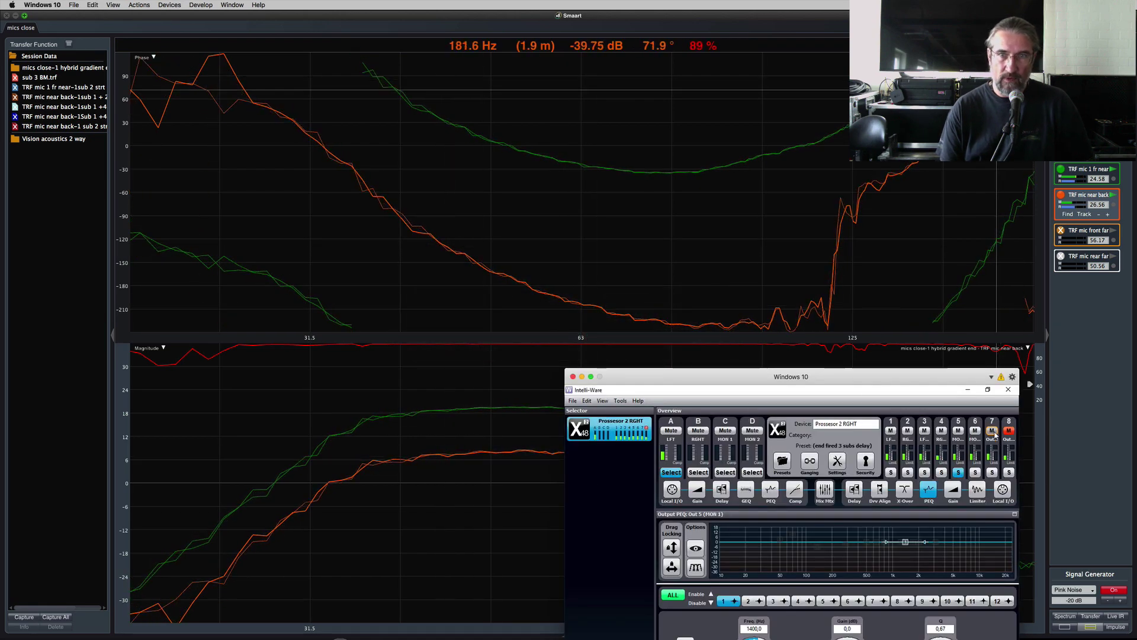
pyautogui.click(992, 431)
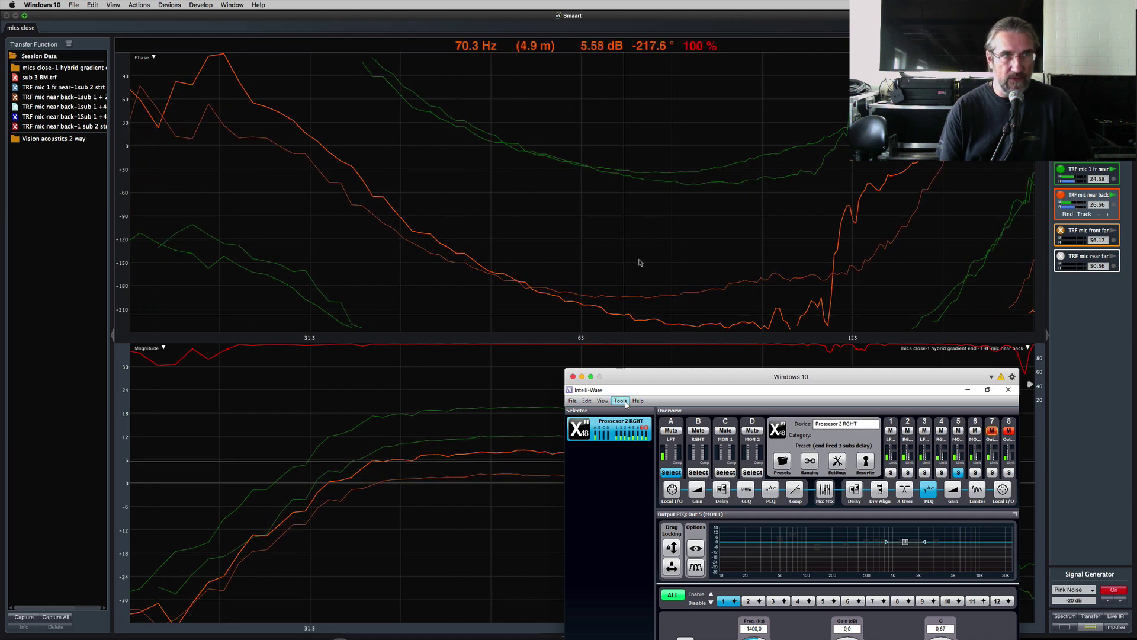
pyautogui.click(680, 256)
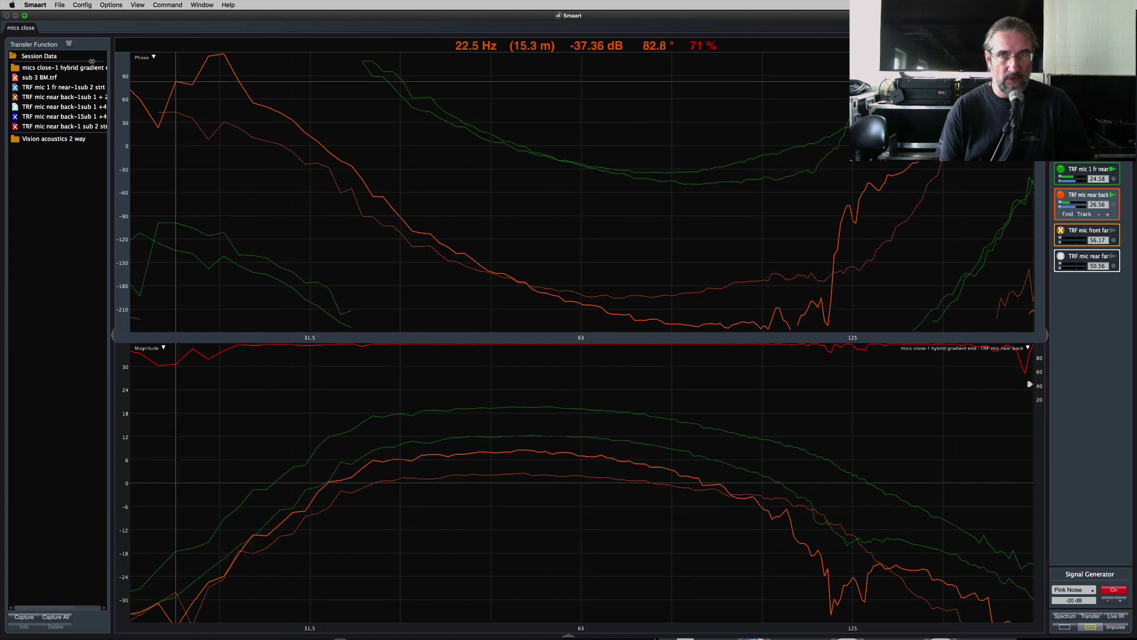
# Expand the captured hybrid gradient folder in the session data and hide both of its stored near mic traces
pyautogui.click(52, 68)
pyautogui.click(27, 80)
pyautogui.click(28, 81)
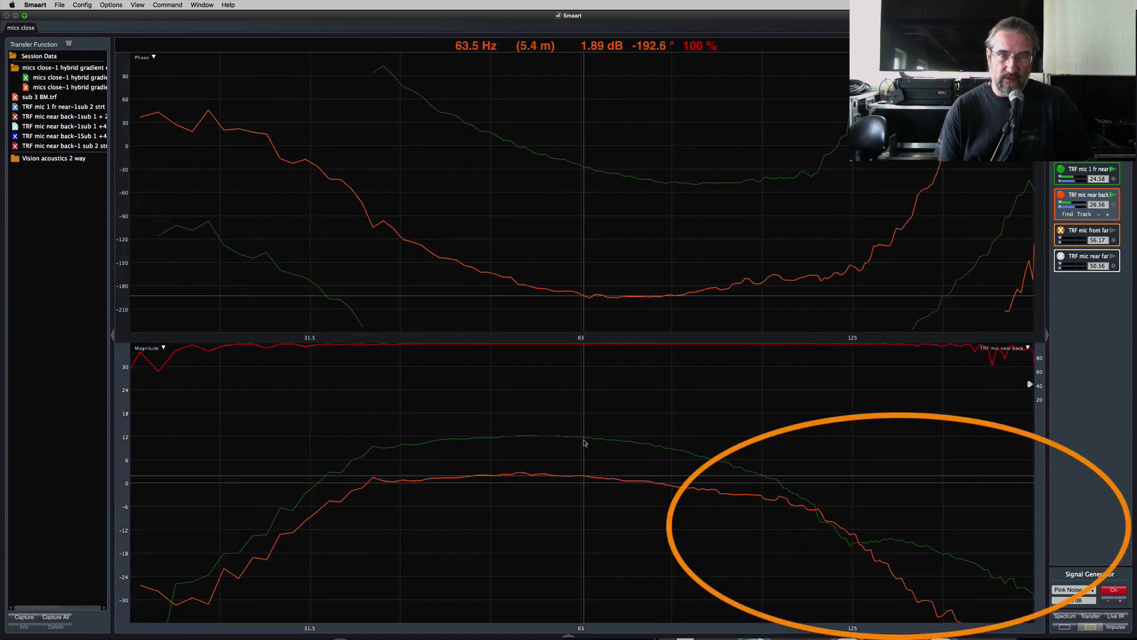
# Alternate between the live front near and rear near traces to compare their magnitude with output 7 muted
pyautogui.press('Up')
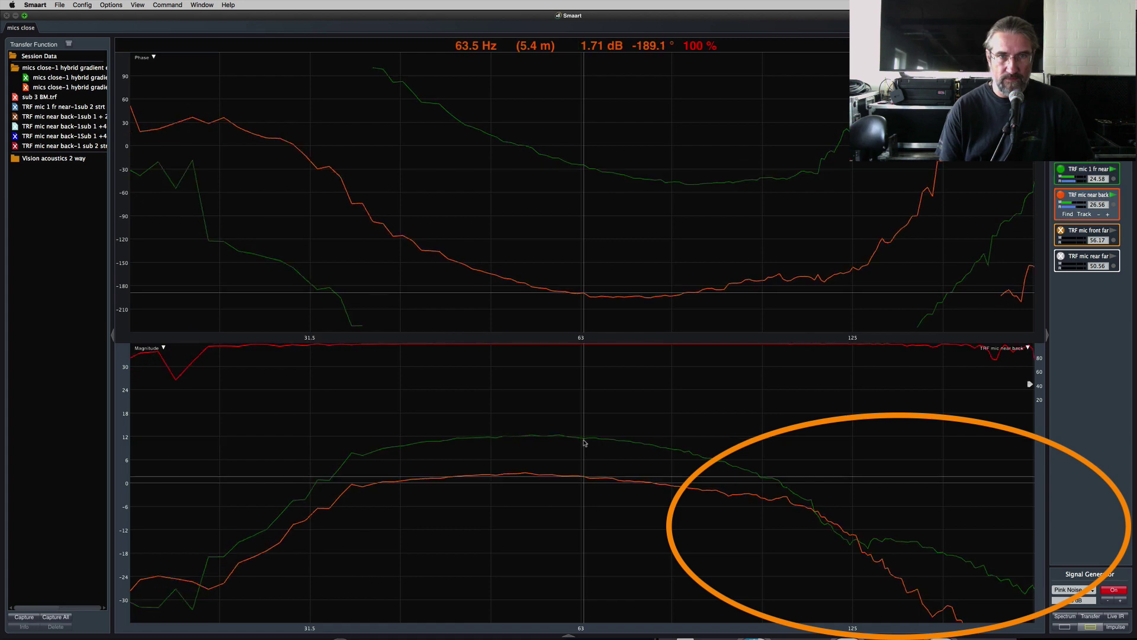
pyautogui.press('Down')
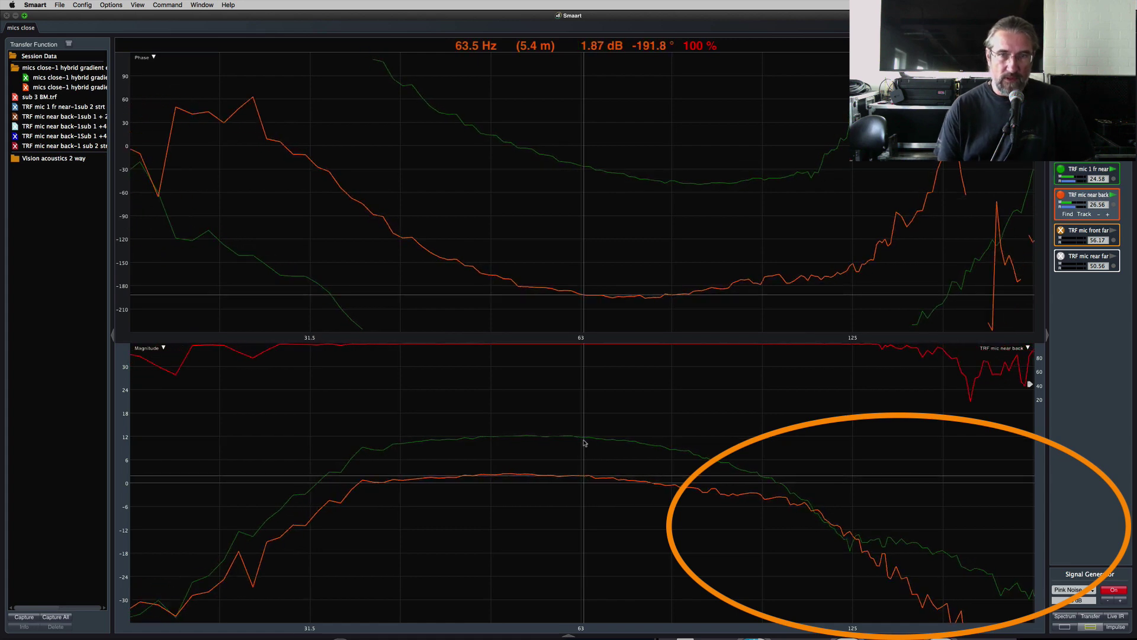
pyautogui.press('Up')
pyautogui.press('Down')
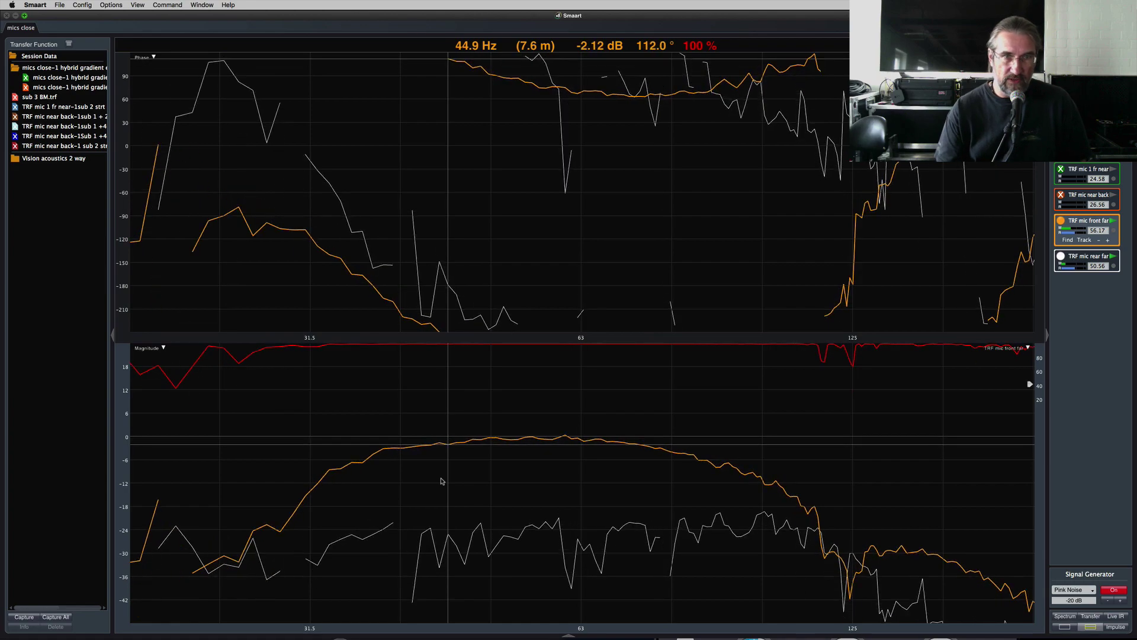
# Alternate between the live front far and rear far traces to compare front level against rear rejection
pyautogui.press('Down')
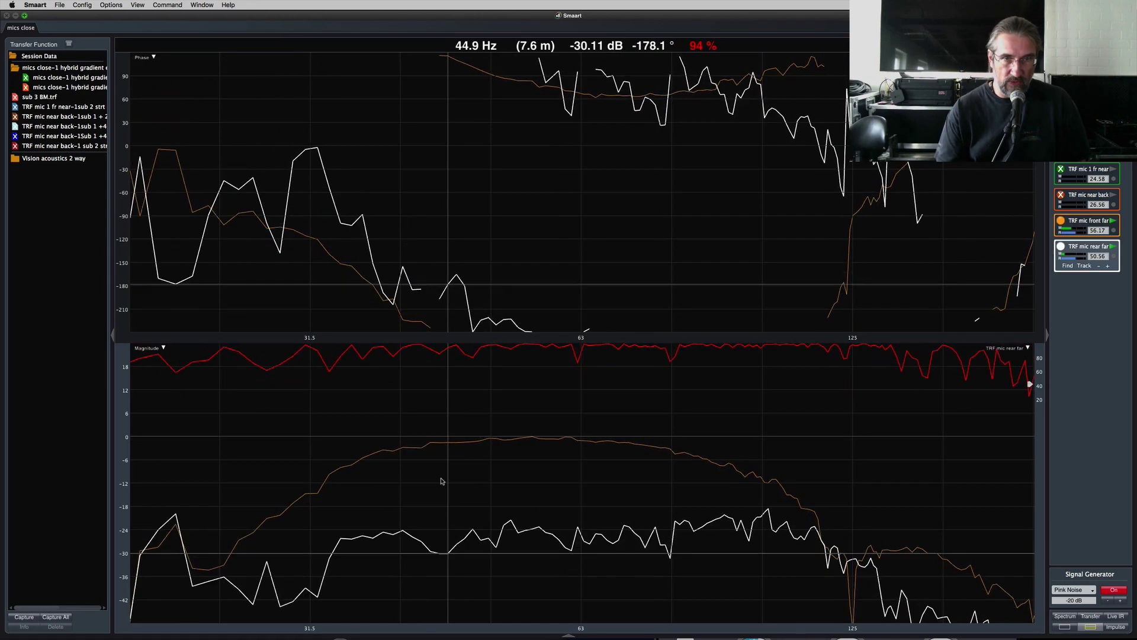
pyautogui.press('Up')
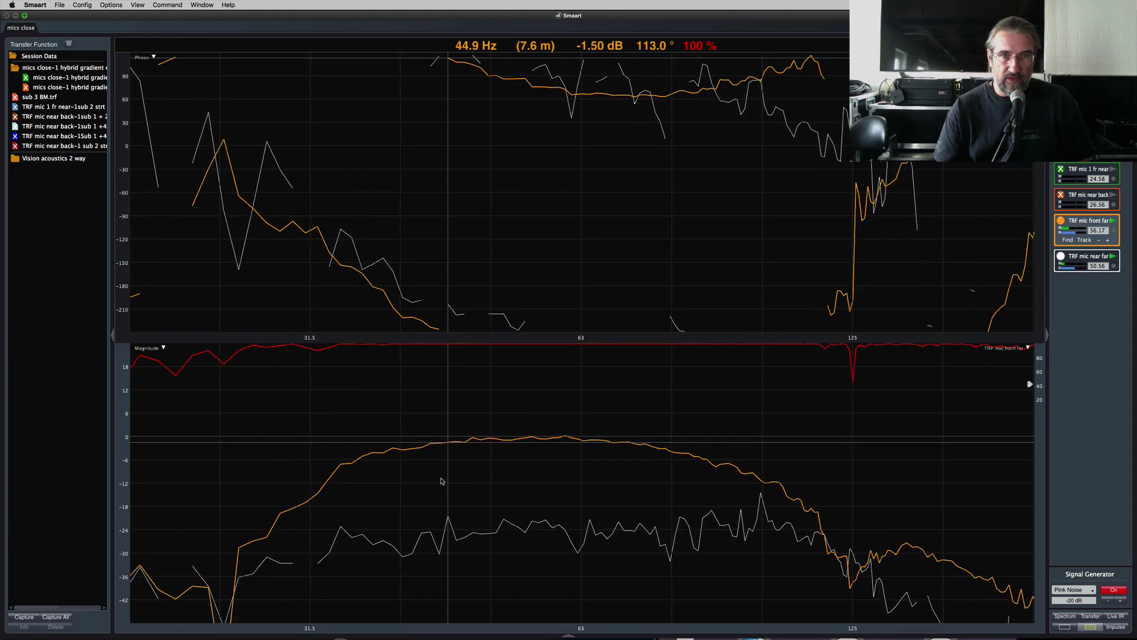
pyautogui.press('Down')
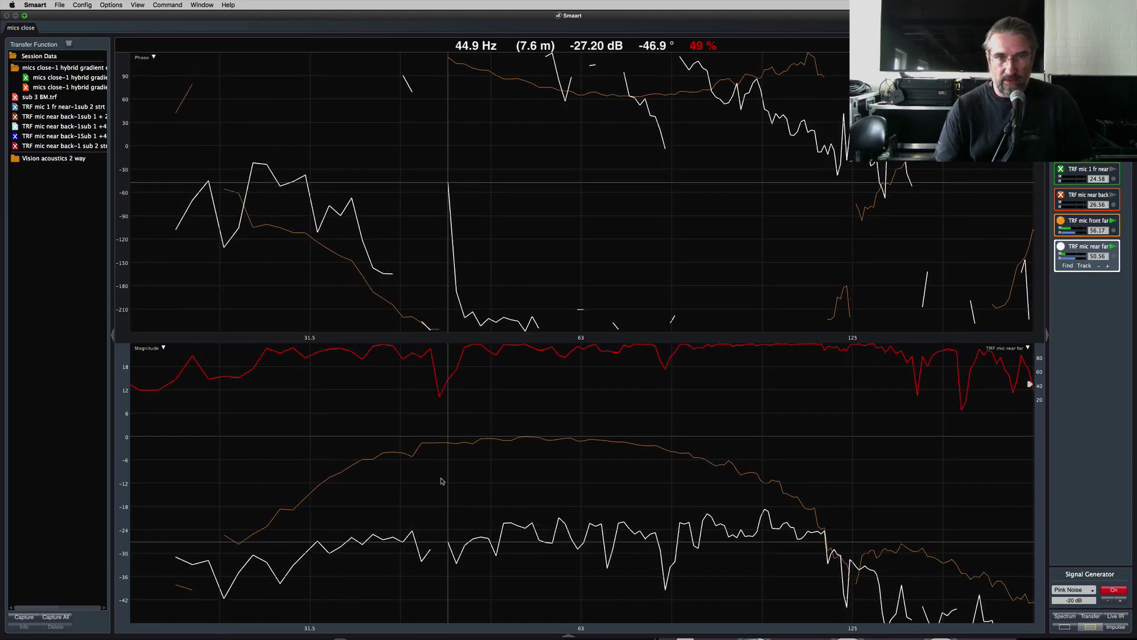
pyautogui.press('Up')
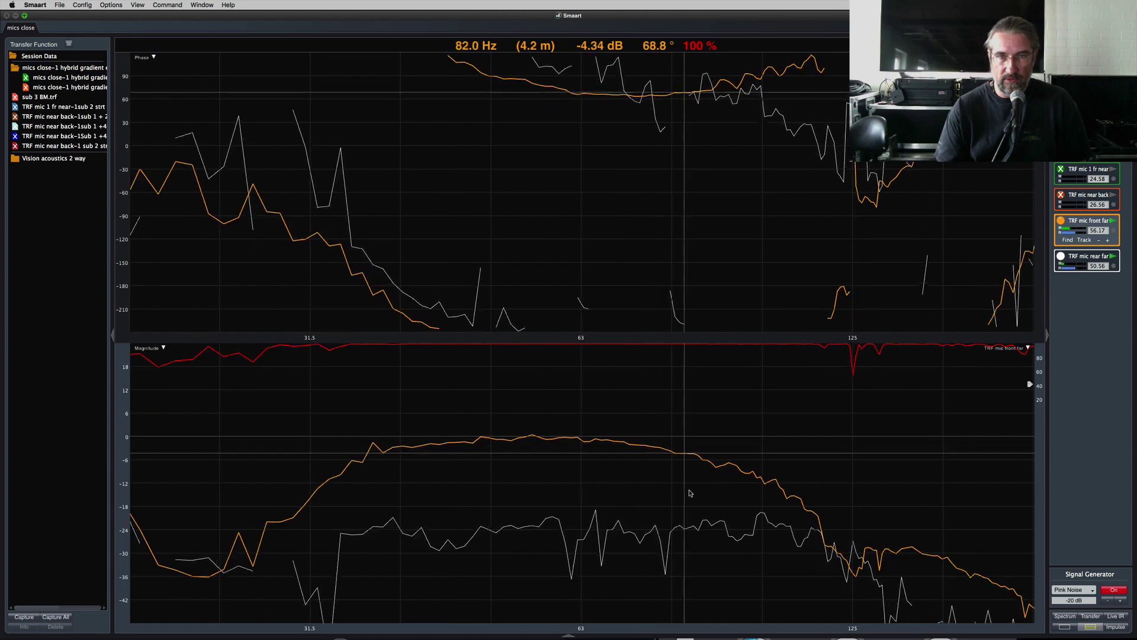
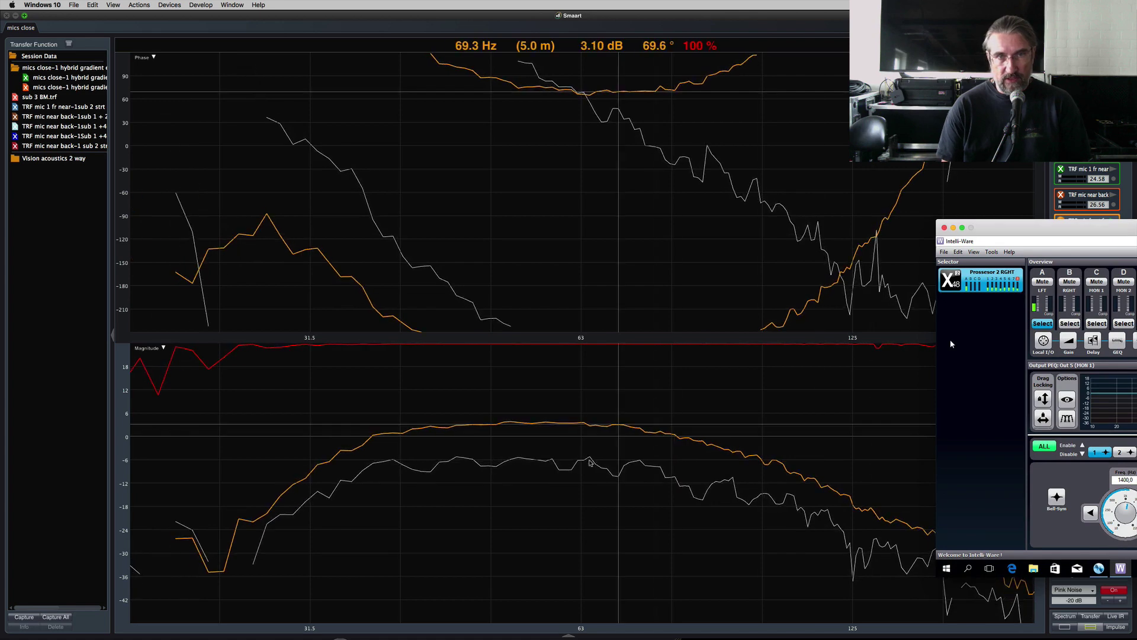
# Bring the Intelli-Ware window fully into view, mute output 5 (MON 1), and return to the Smaart far mic plots
pyautogui.click(554, 475)
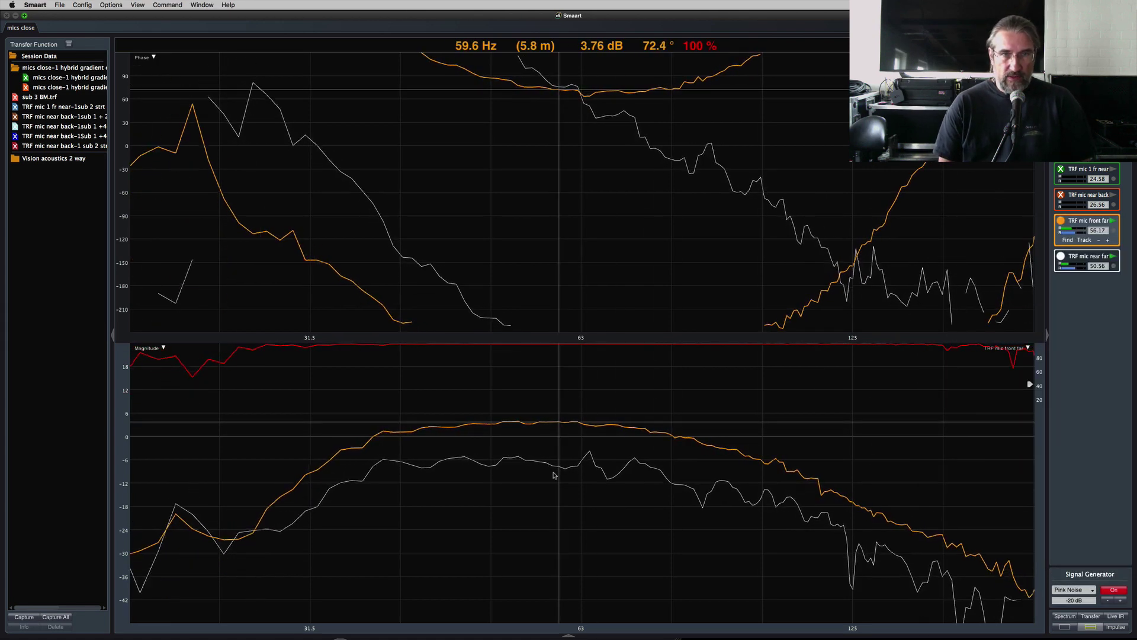
pyautogui.press('super+Tab')
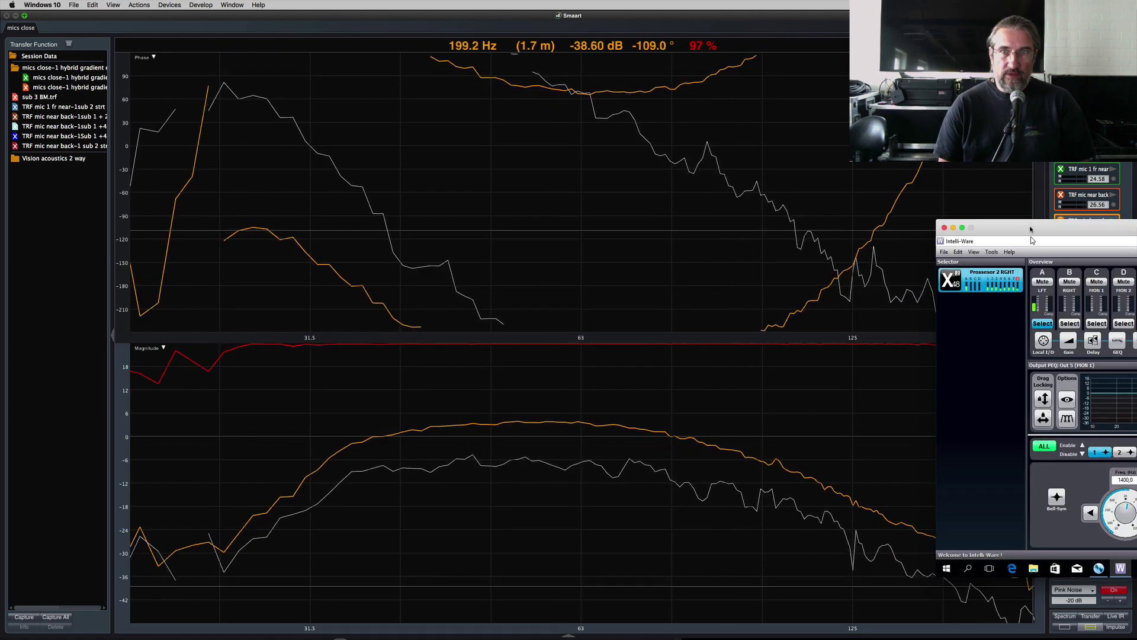
pyautogui.moveTo(1030, 229); pyautogui.dragTo(748, 257)
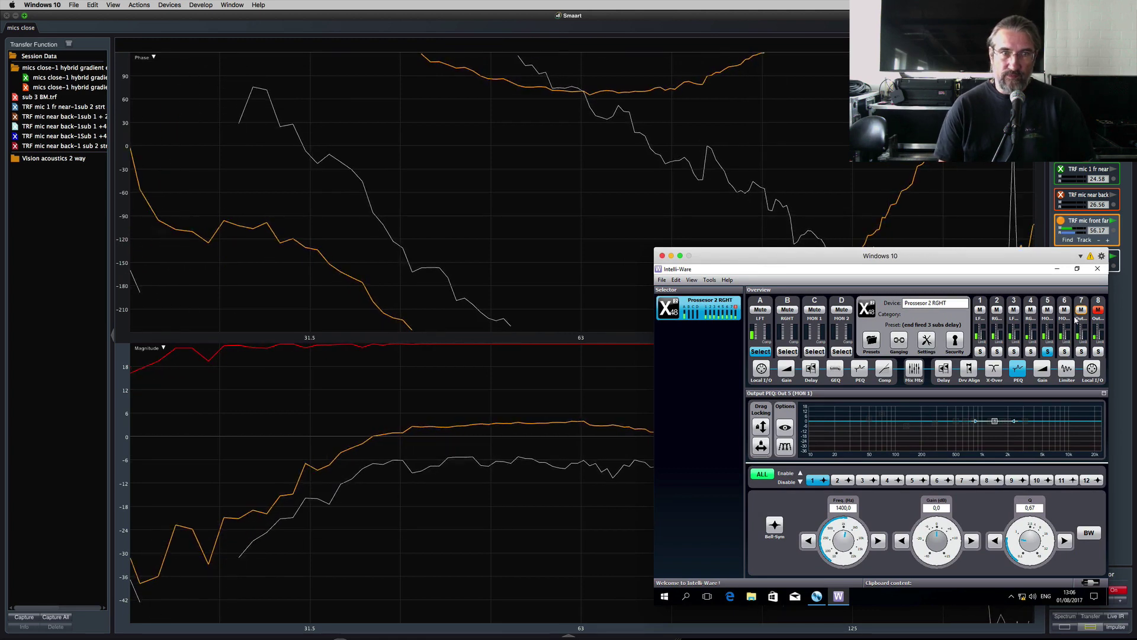
pyautogui.click(1047, 309)
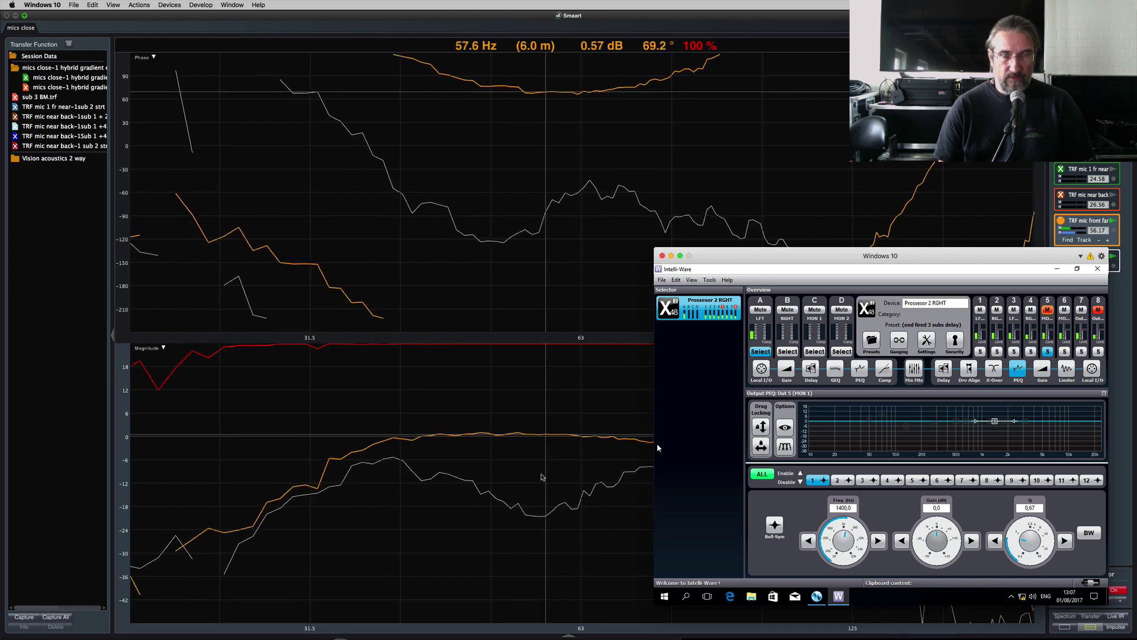
pyautogui.click(543, 477)
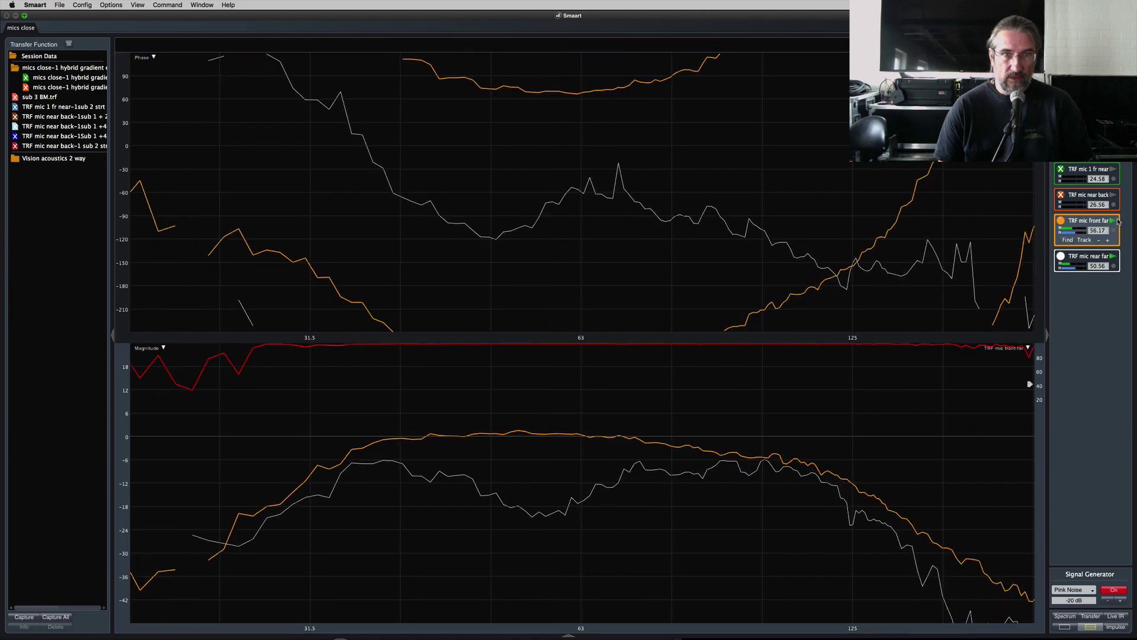
# Isolate the live rear far measurement and capture its trace under the default name TRF mic rear far-1
pyautogui.click(1100, 252)
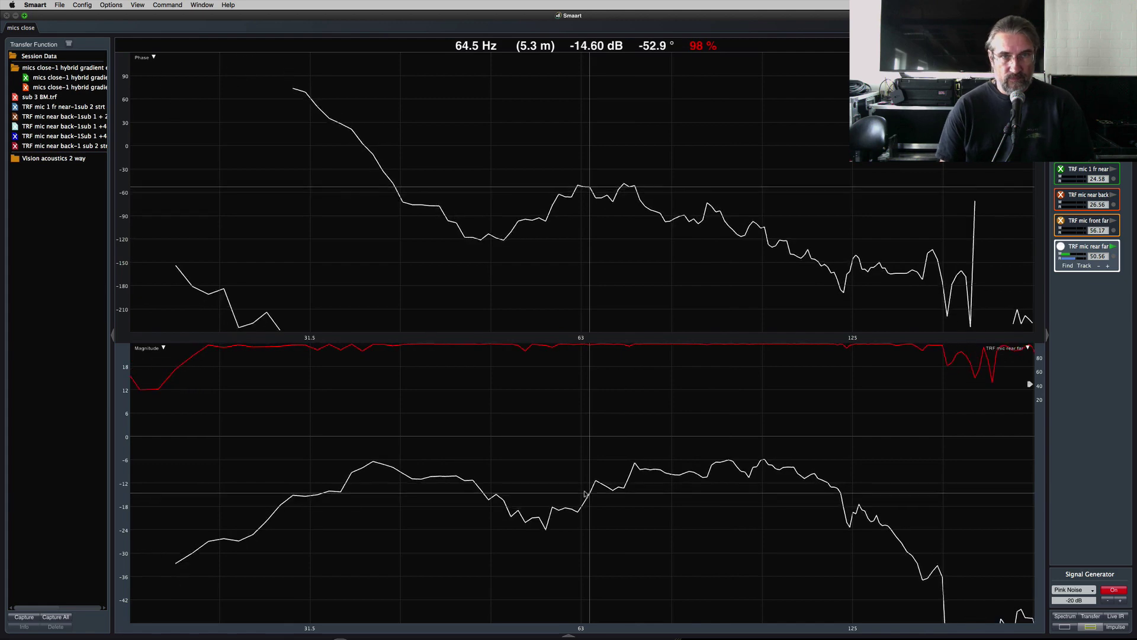
pyautogui.press('space')
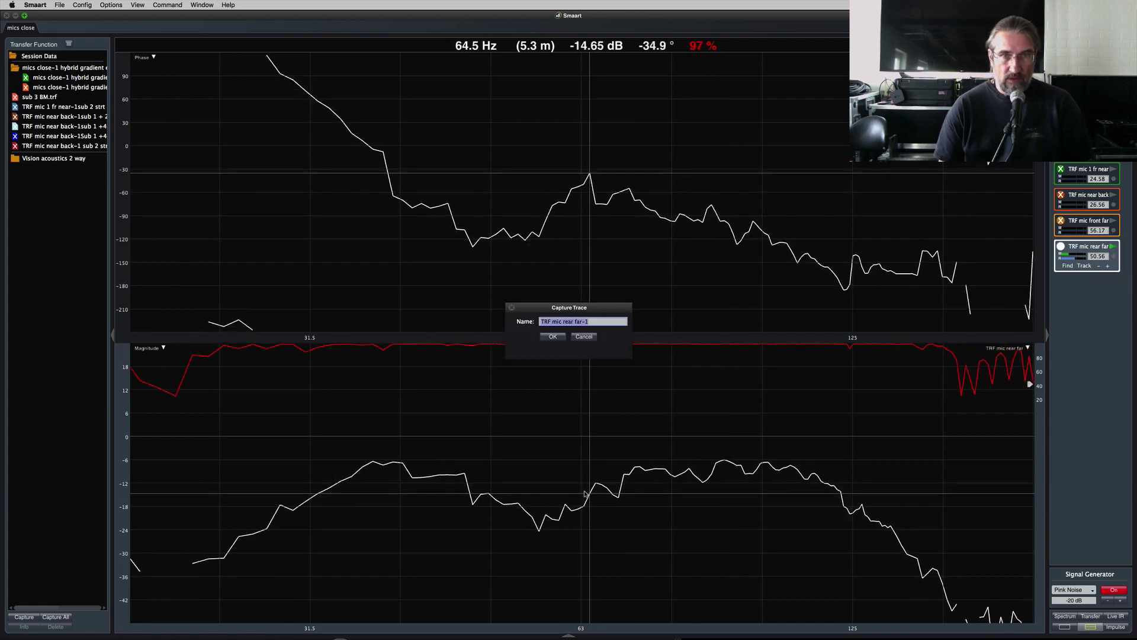
pyautogui.press('Return')
# In Intelli-Ware, mute outputs 6 and 7 and unmute output 5, and return to Smaart to view the rear far response
pyautogui.press('super+Tab')
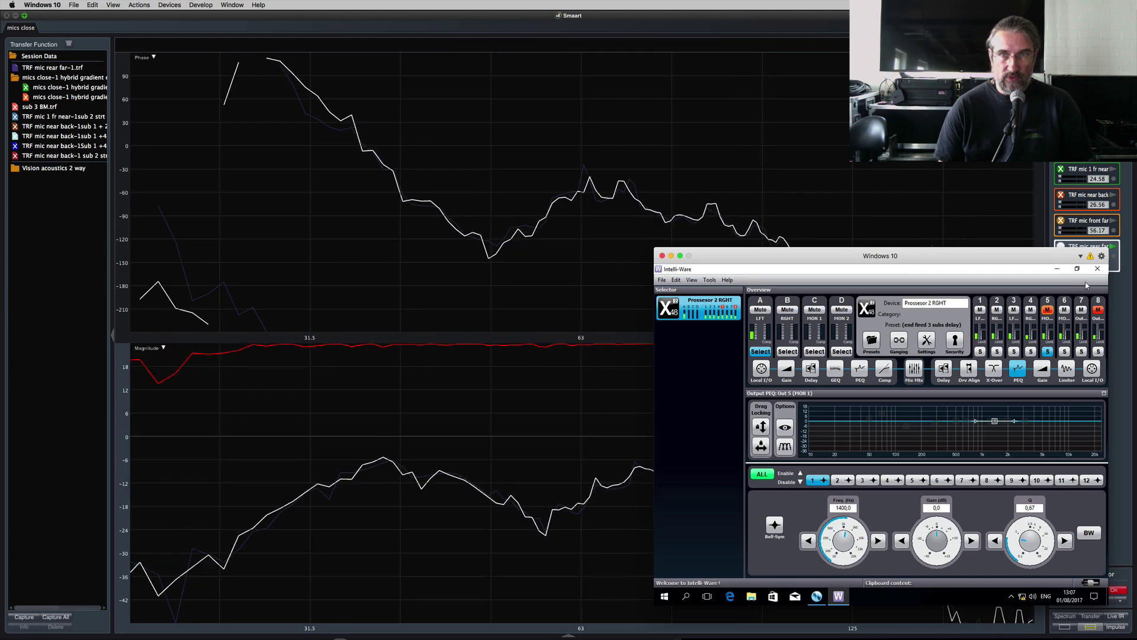
pyautogui.click(1080, 310)
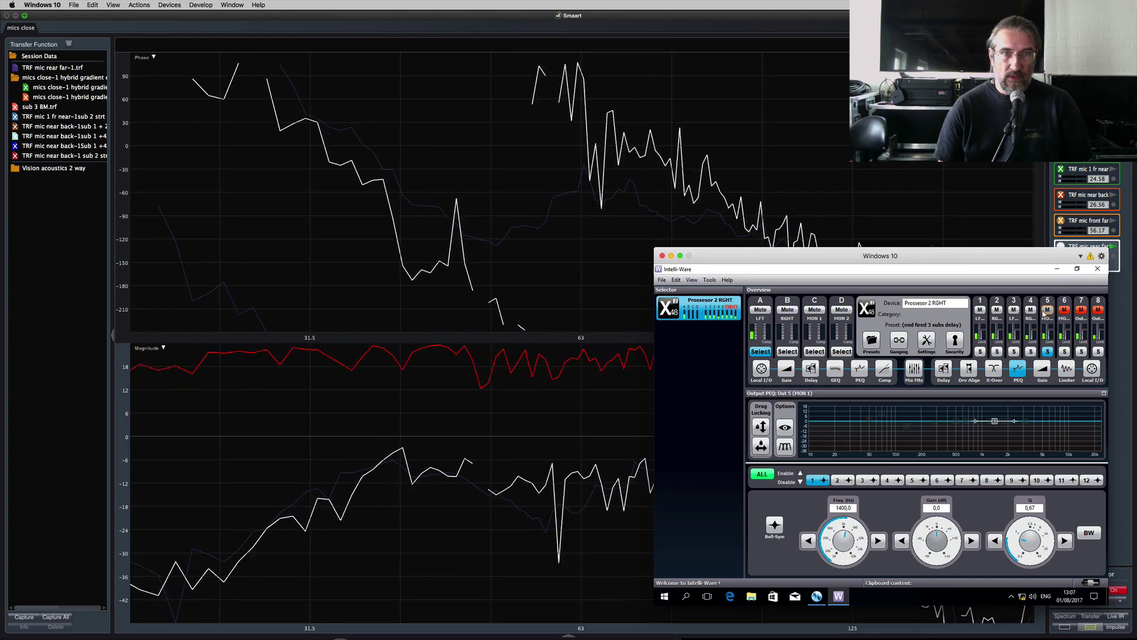
pyautogui.click(573, 405)
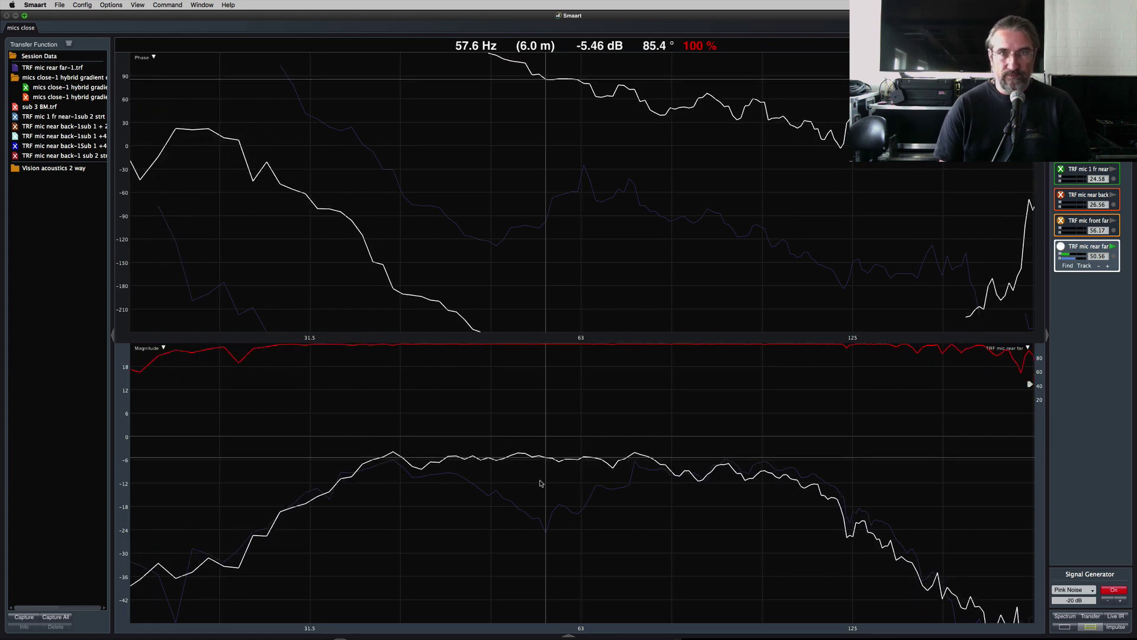
# In Intelli-Ware, shape PEQ band 1 of output 5 (MON 1) as a 57 Hz cut with -13.4 dB gain and Q 6.27
pyautogui.press('super+Tab')
pyautogui.press('super+Tab')
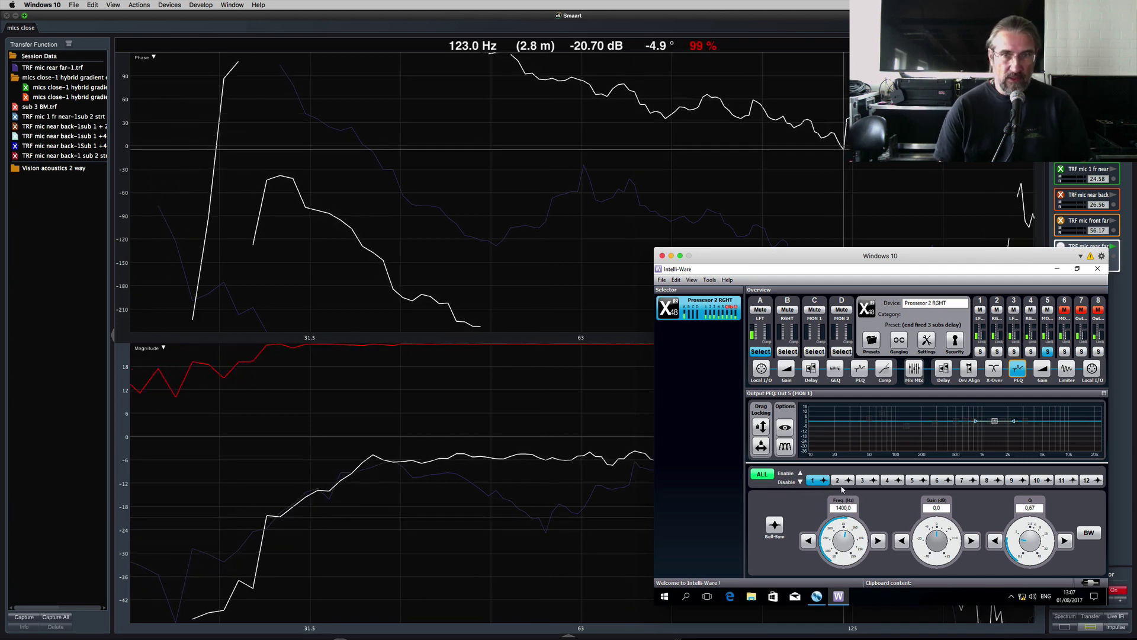
pyautogui.moveTo(853, 507); pyautogui.dragTo(825, 507)
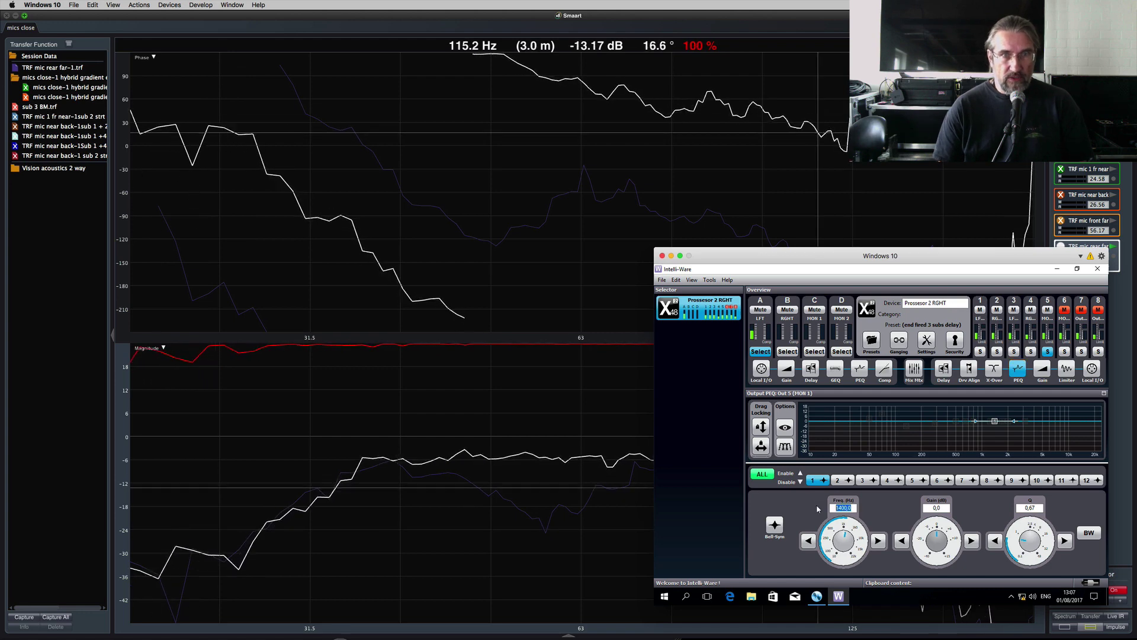
pyautogui.write('57')
pyautogui.press('Return')
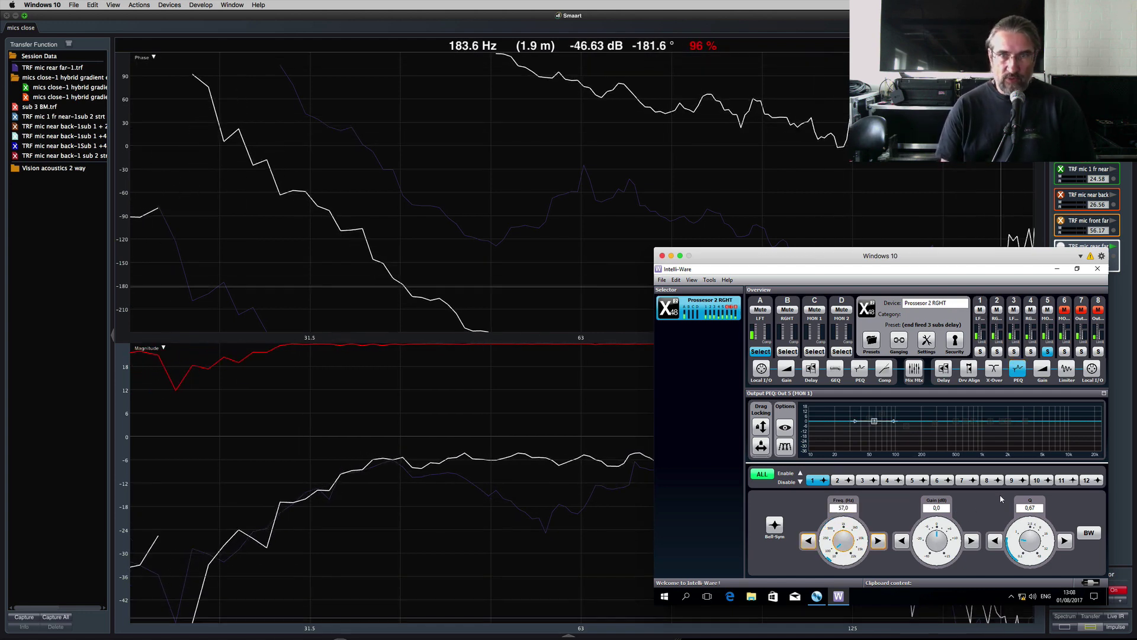
pyautogui.moveTo(876, 427); pyautogui.dragTo(876, 438)
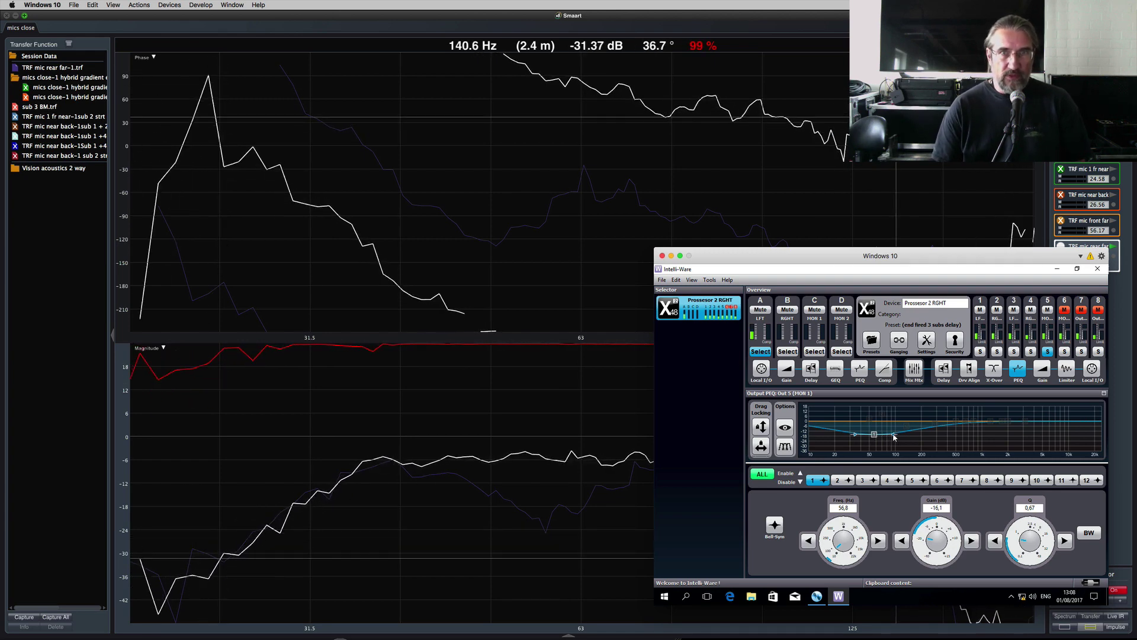
pyautogui.moveTo(895, 437); pyautogui.dragTo(879, 436)
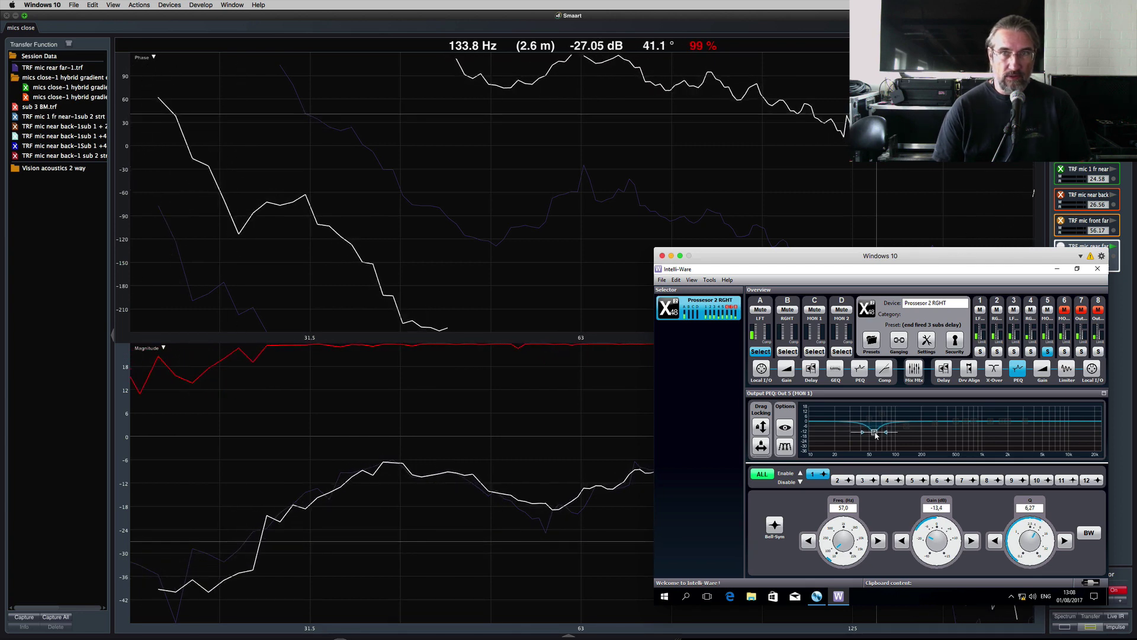
# Unmute outputs 6 and 7 in Intelli-Ware, and in Smaart show the live front far trace with the captured rear far trace hidden
pyautogui.click(1081, 310)
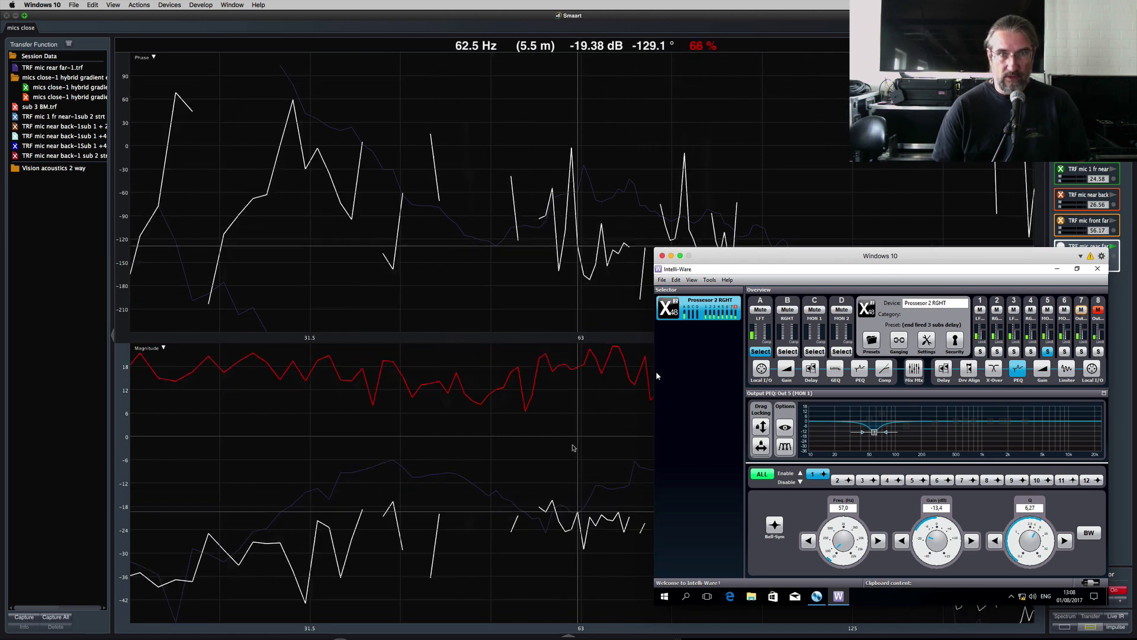
pyautogui.click(652, 371)
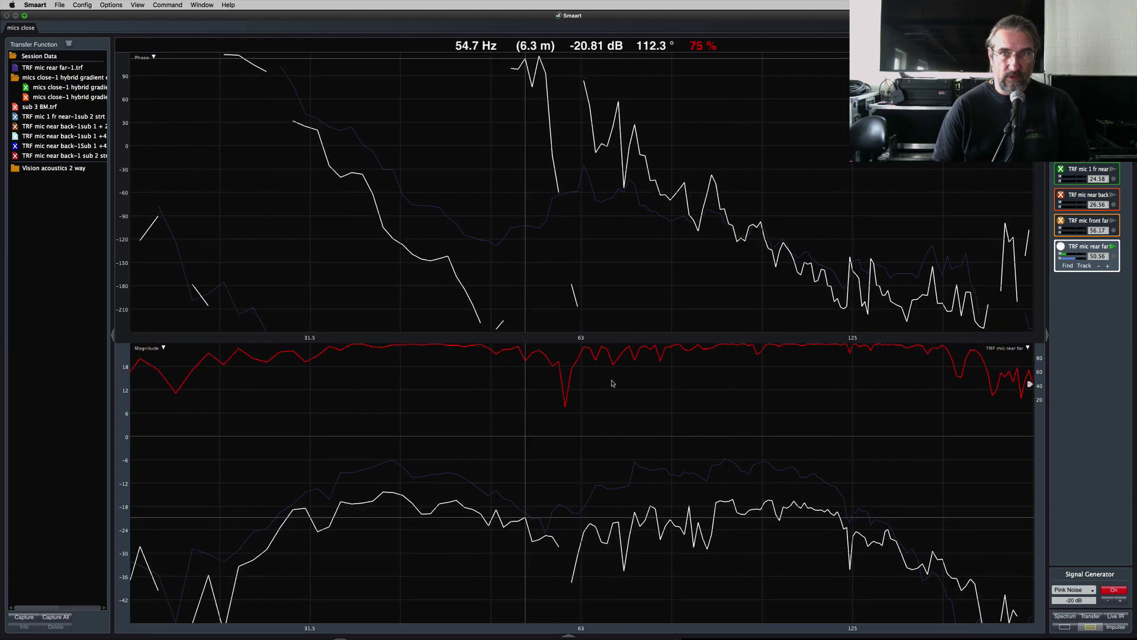
pyautogui.click(1061, 221)
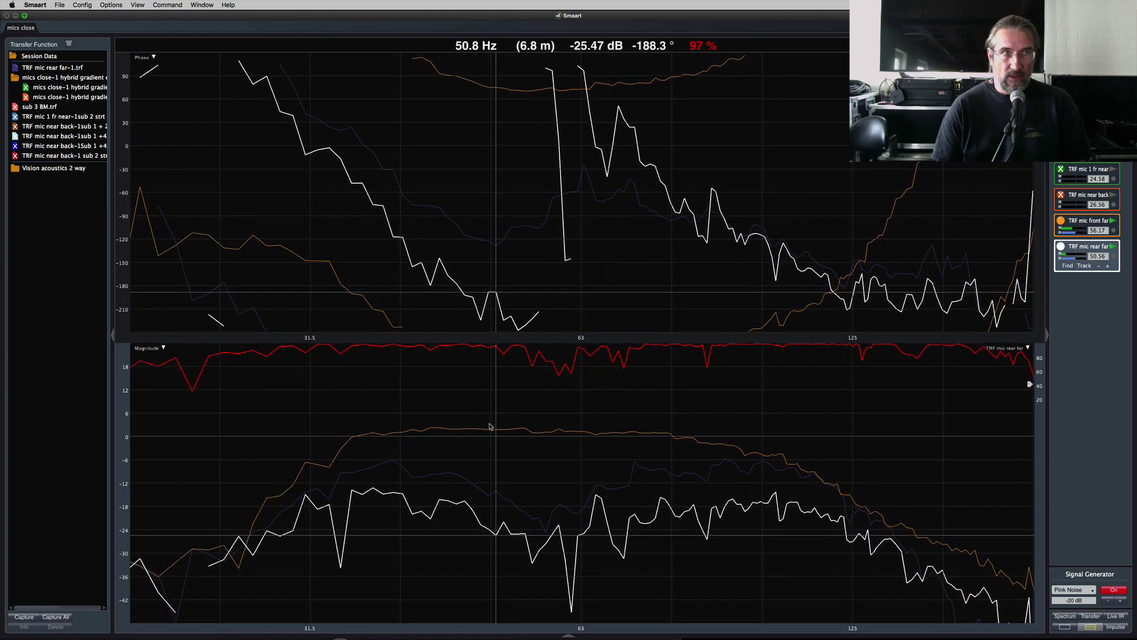
pyautogui.click(18, 70)
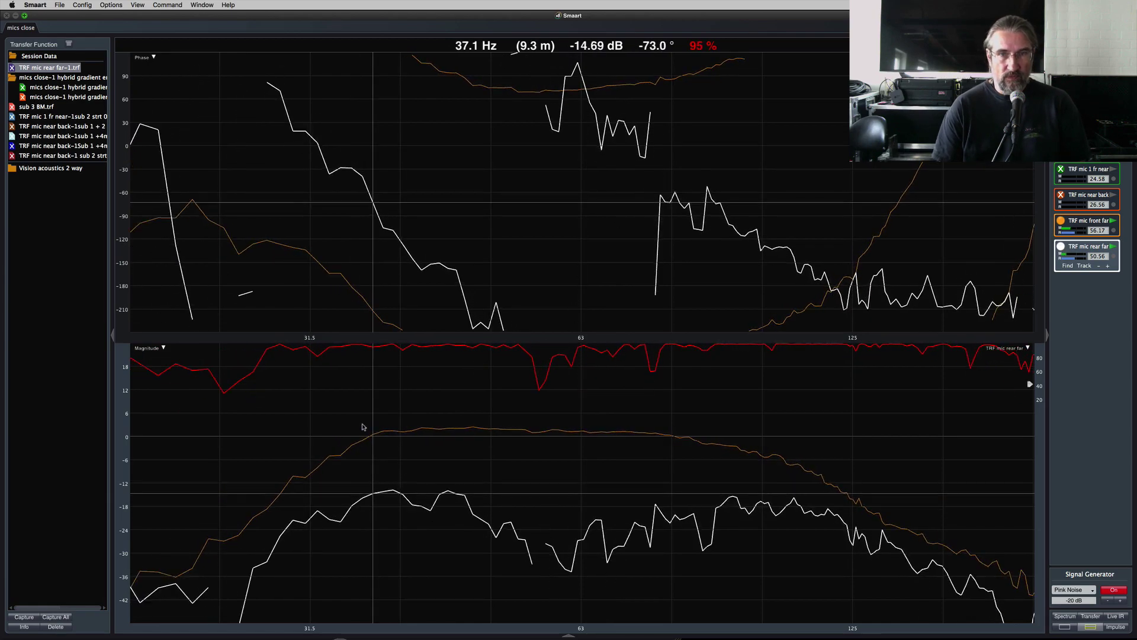
# Compare the live front far and rear far magnitude traces at 37.1 Hz, 59.6 Hz and 105.5 Hz to assess far-field rejection
pyautogui.press('Up')
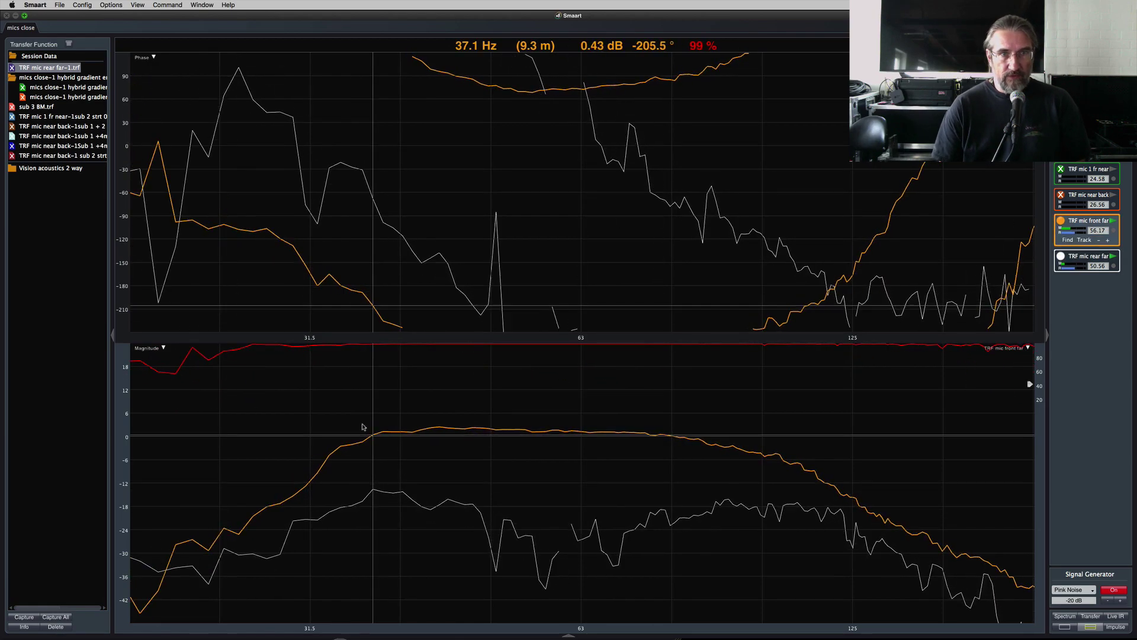
pyautogui.press('Down')
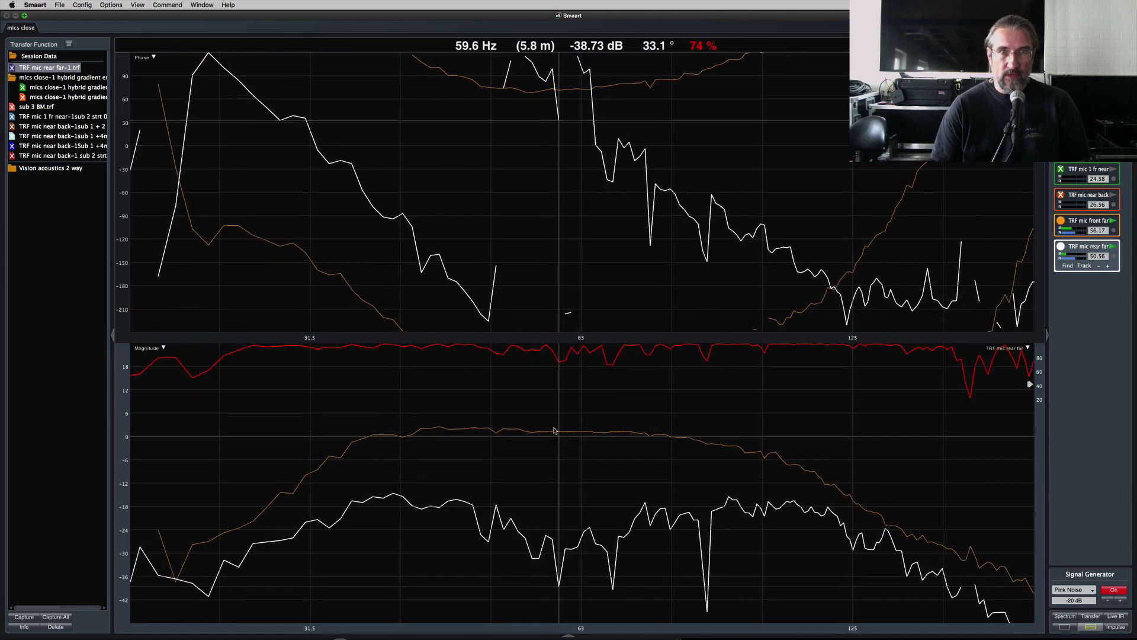
pyautogui.press('Up')
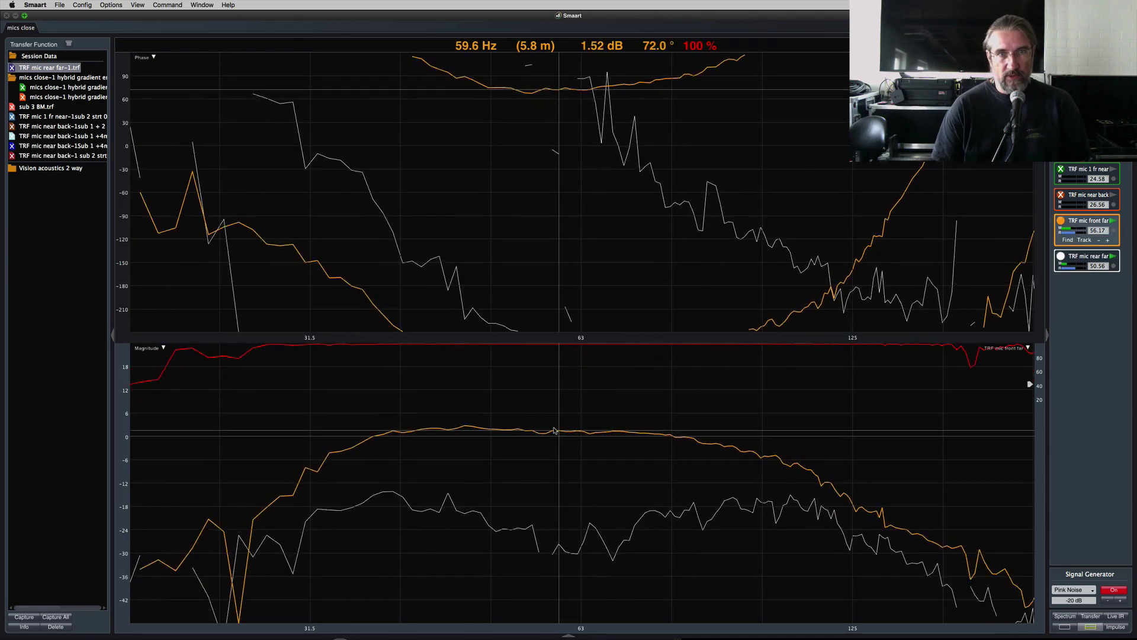
pyautogui.press('Down')
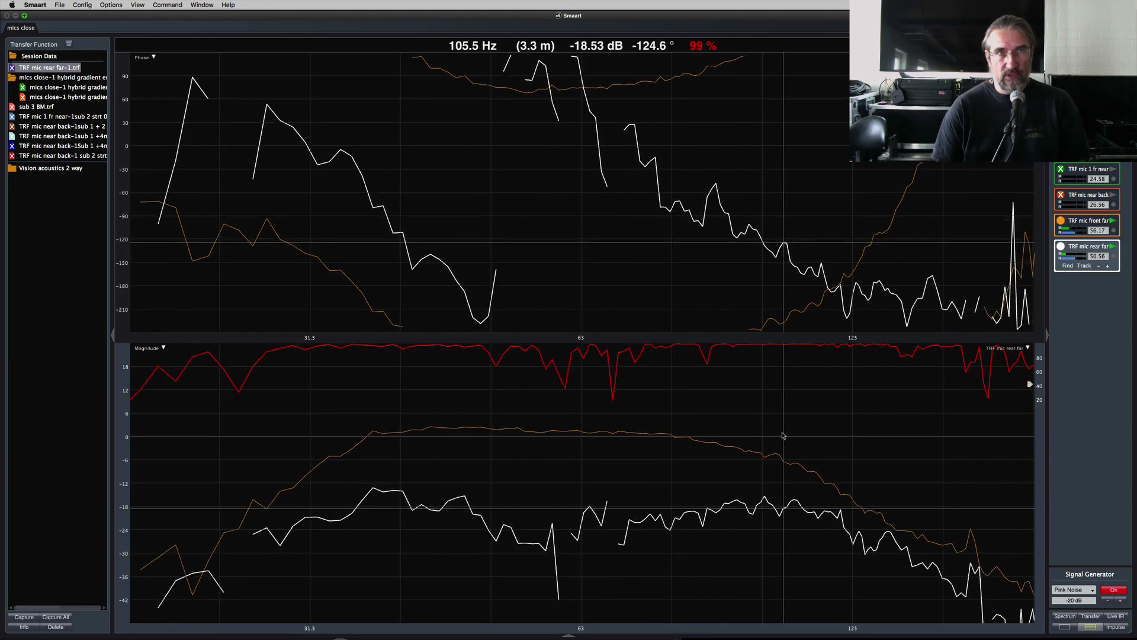
pyautogui.press('Up')
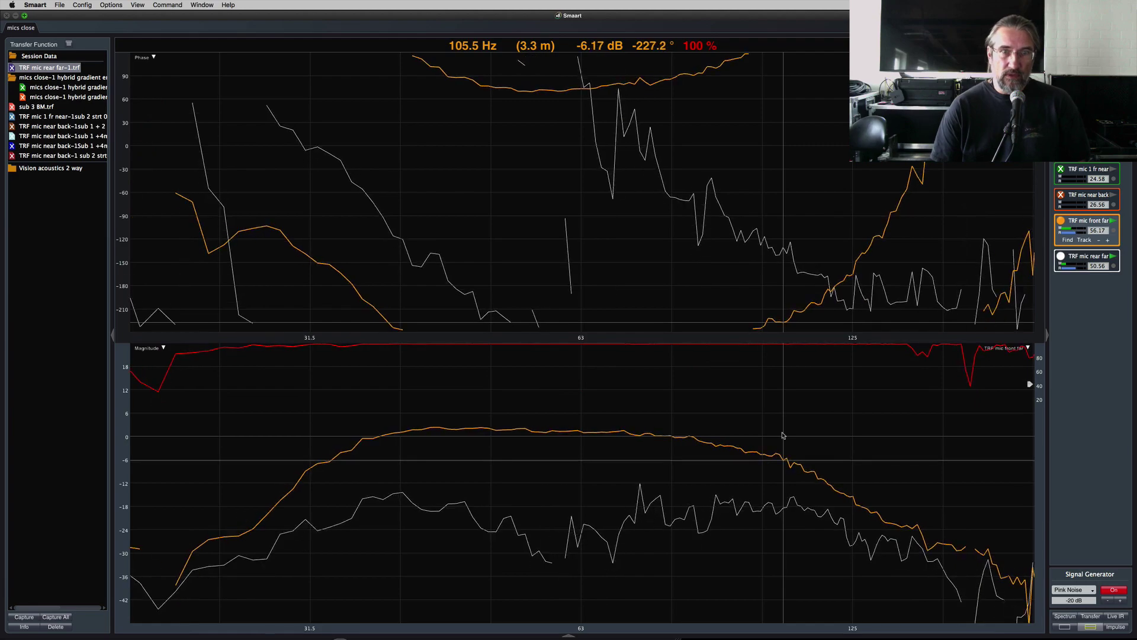
pyautogui.press('Down')
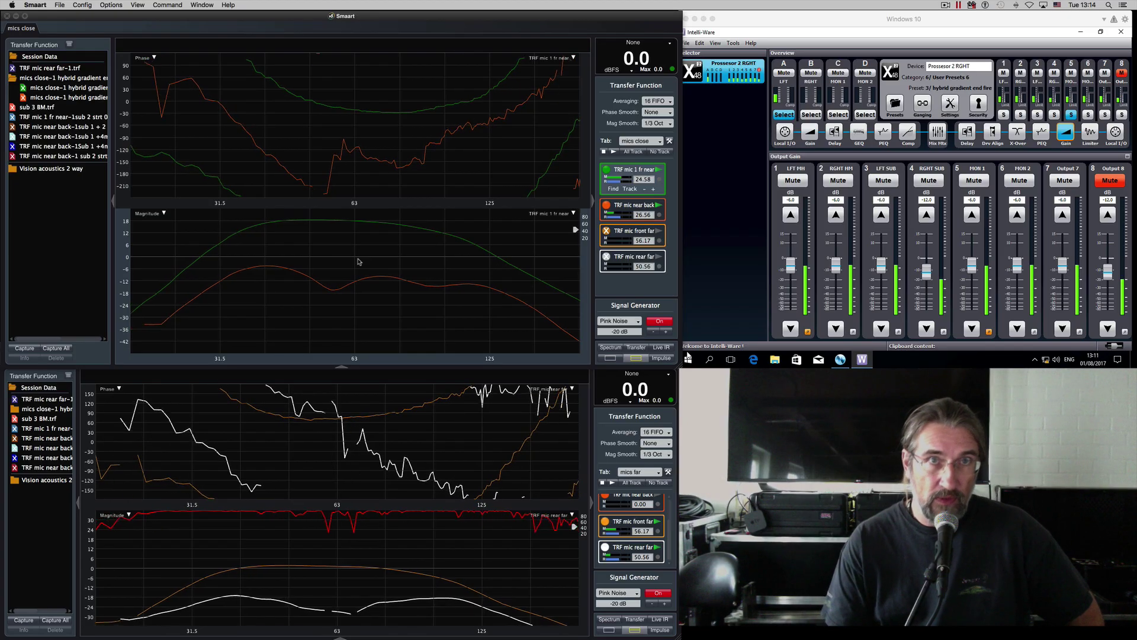
# On the mics close tab, compare the live front near and near back traces at 56.6 Hz and 73.2 Hz
pyautogui.press('space')
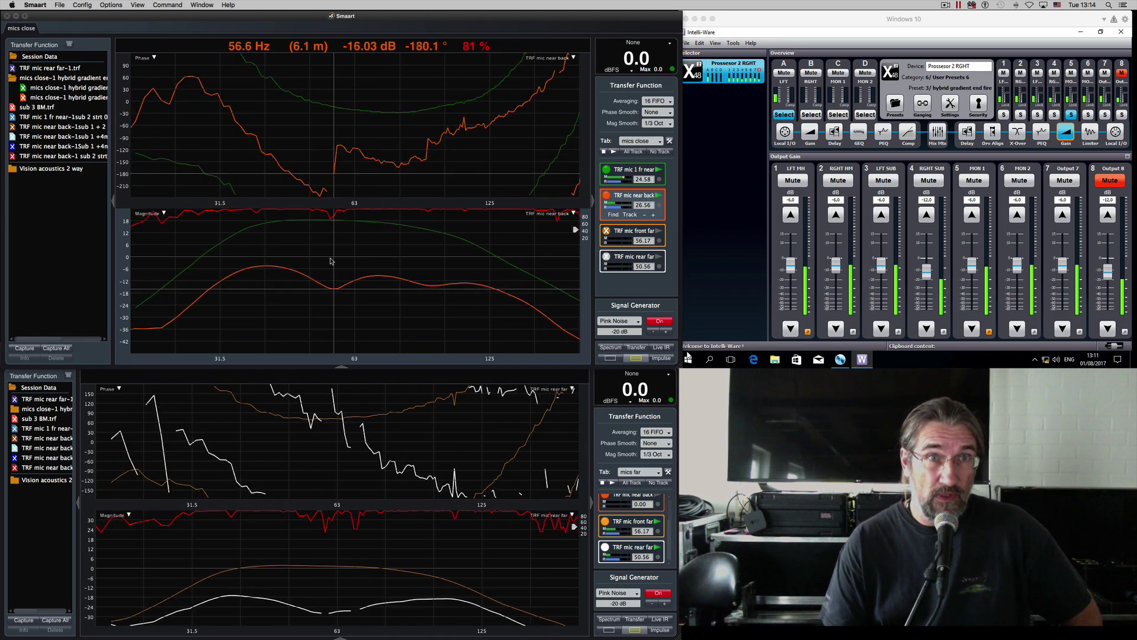
pyautogui.press('Up')
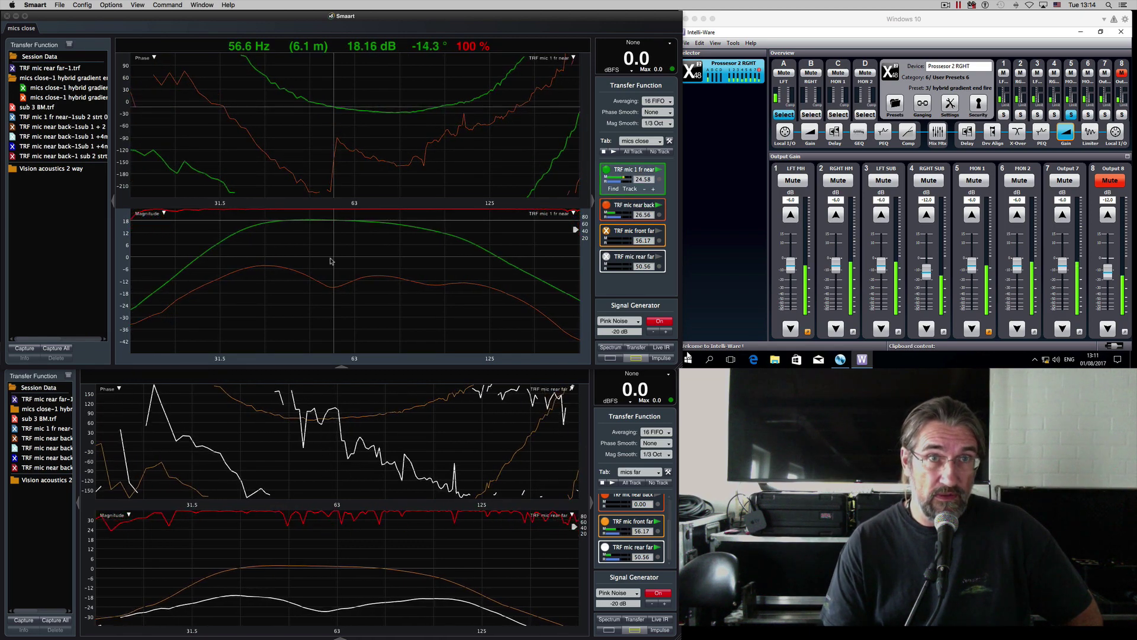
pyautogui.press('Down')
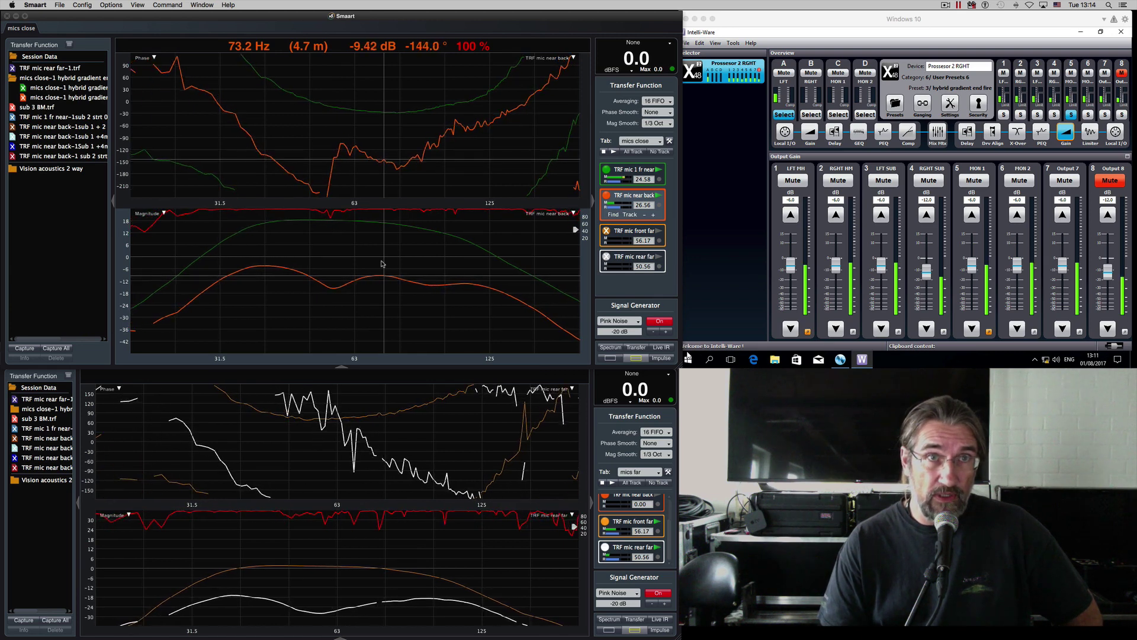
pyautogui.press('Up')
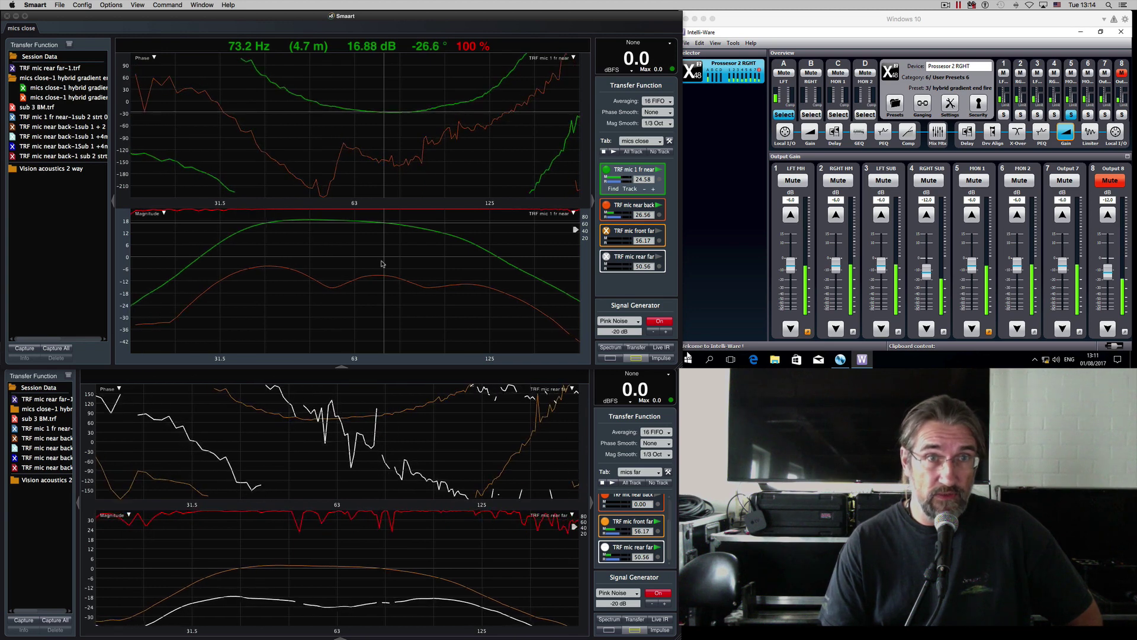
# In Window 2's mics far tab, compare the live front far and rear far traces at 60.5 Hz
pyautogui.click(326, 438)
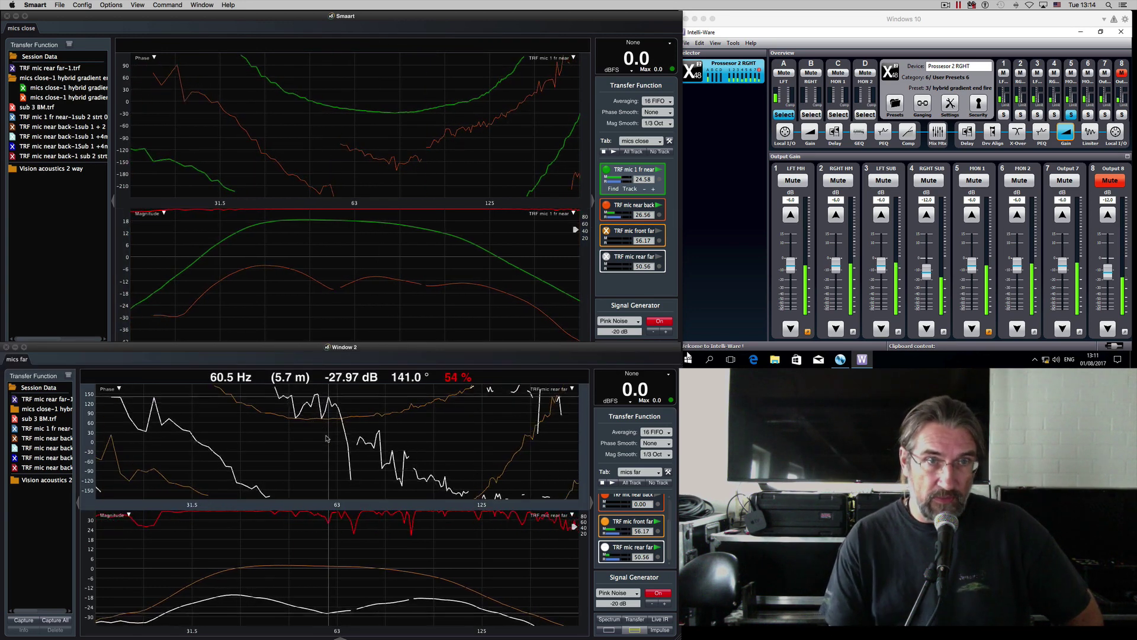
pyautogui.press('Up')
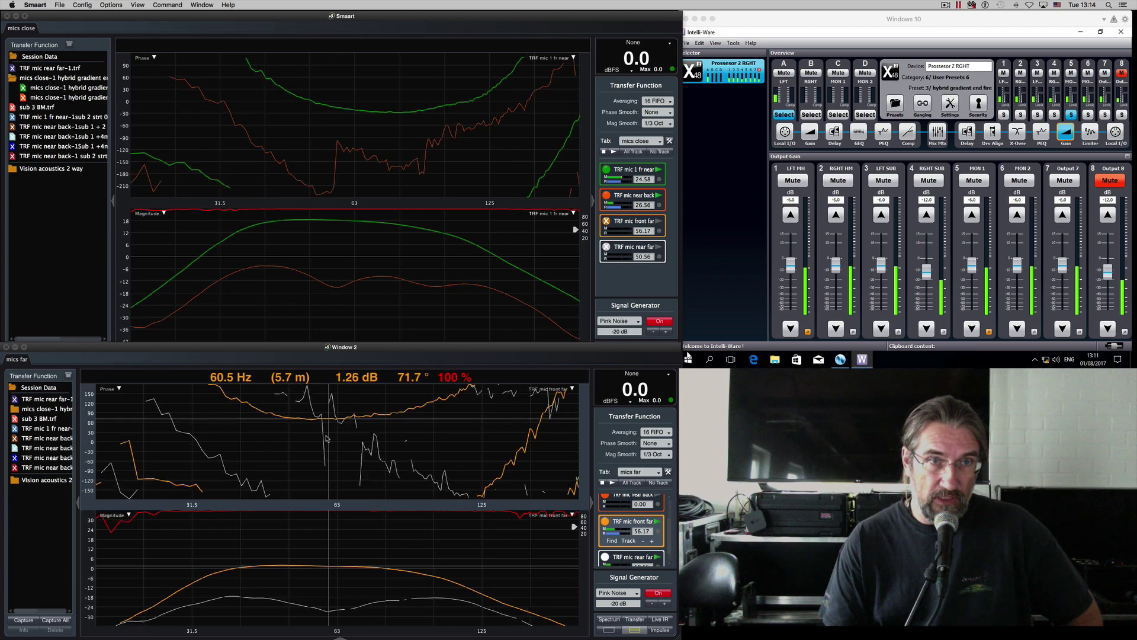
pyautogui.press('Down')
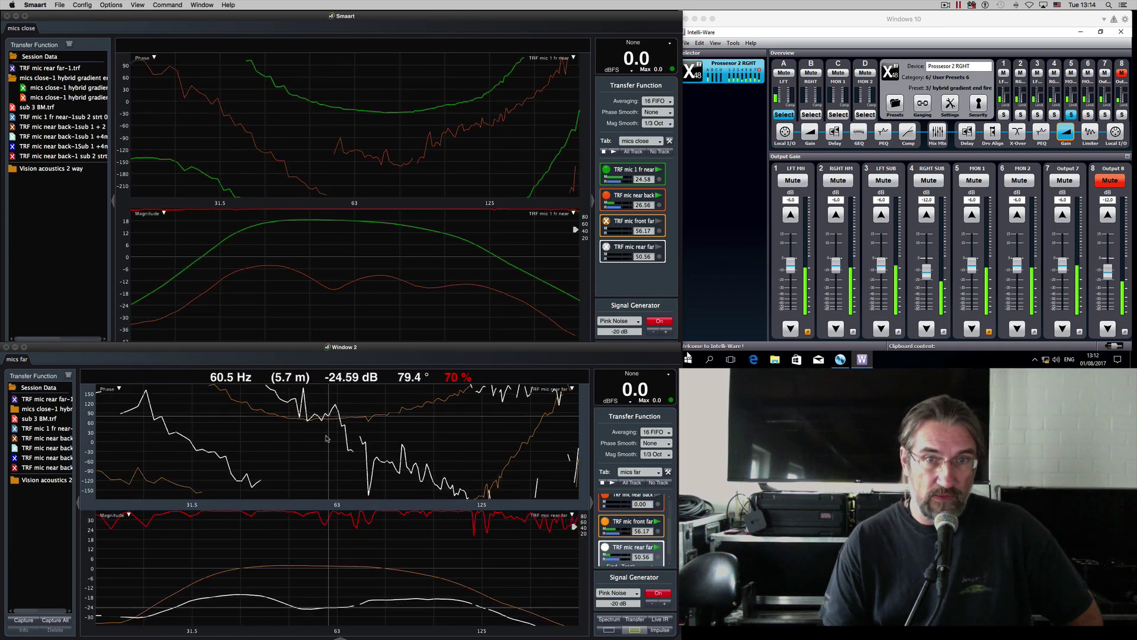
pyautogui.press('Up')
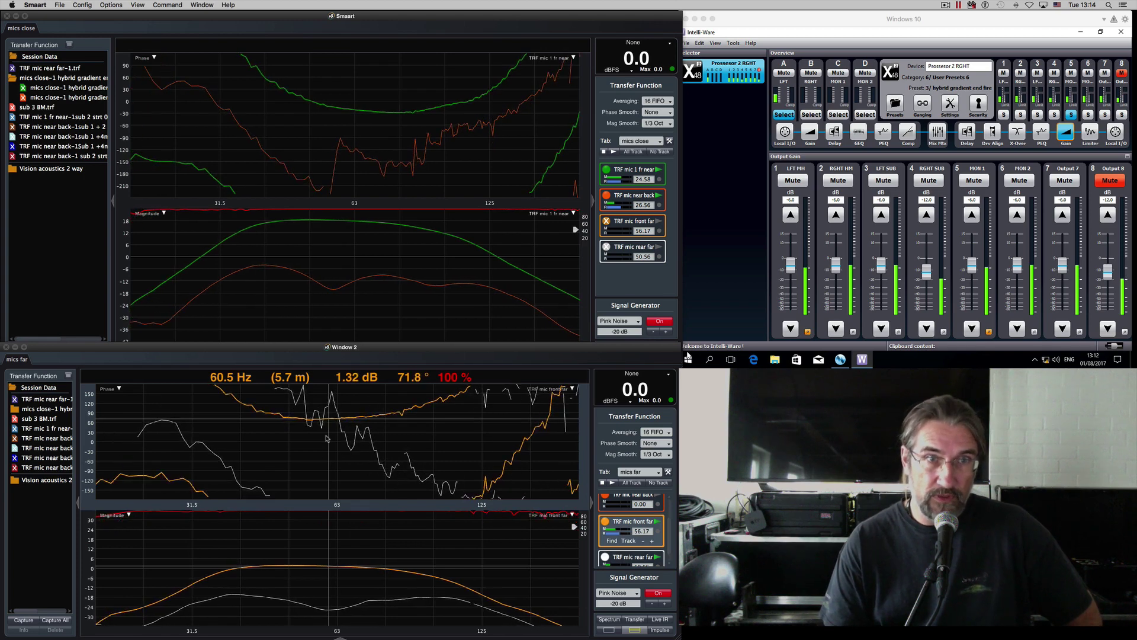